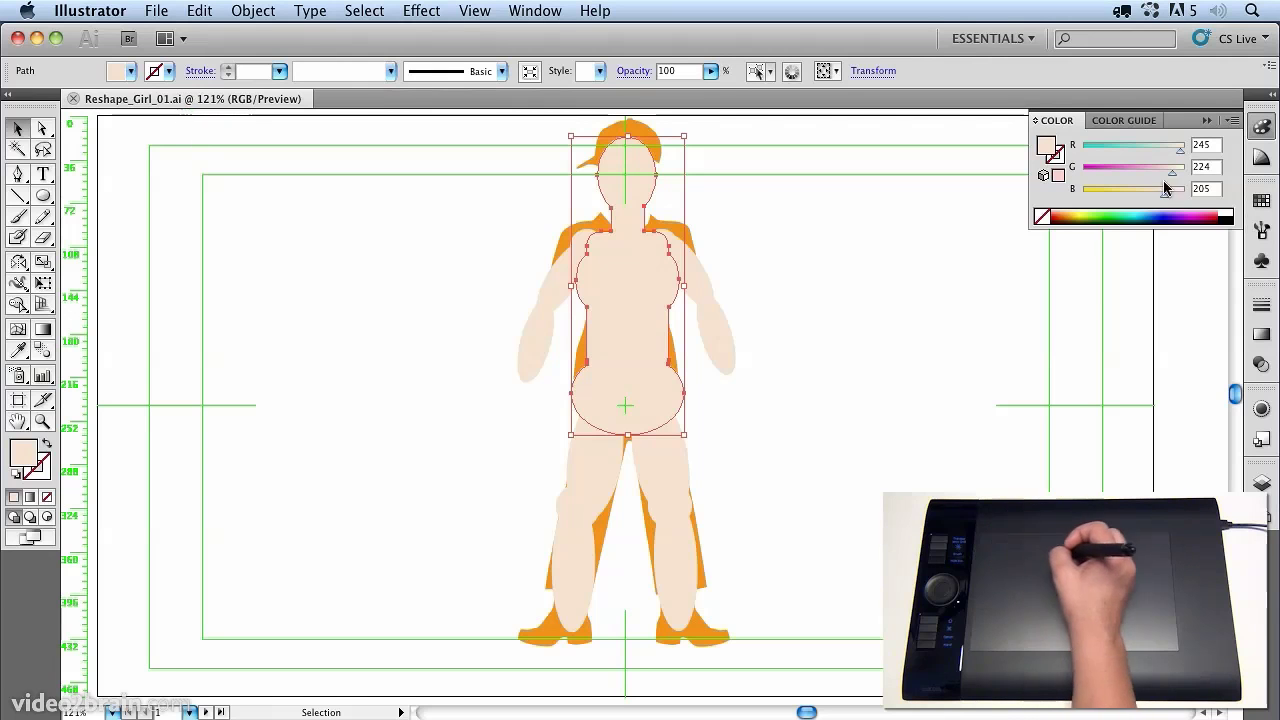
- Select the arm shapes one by one to check them, and isolate the combined head-and-torso path for editing
{"action": "left_click", "coordinate": [1207, 121]}
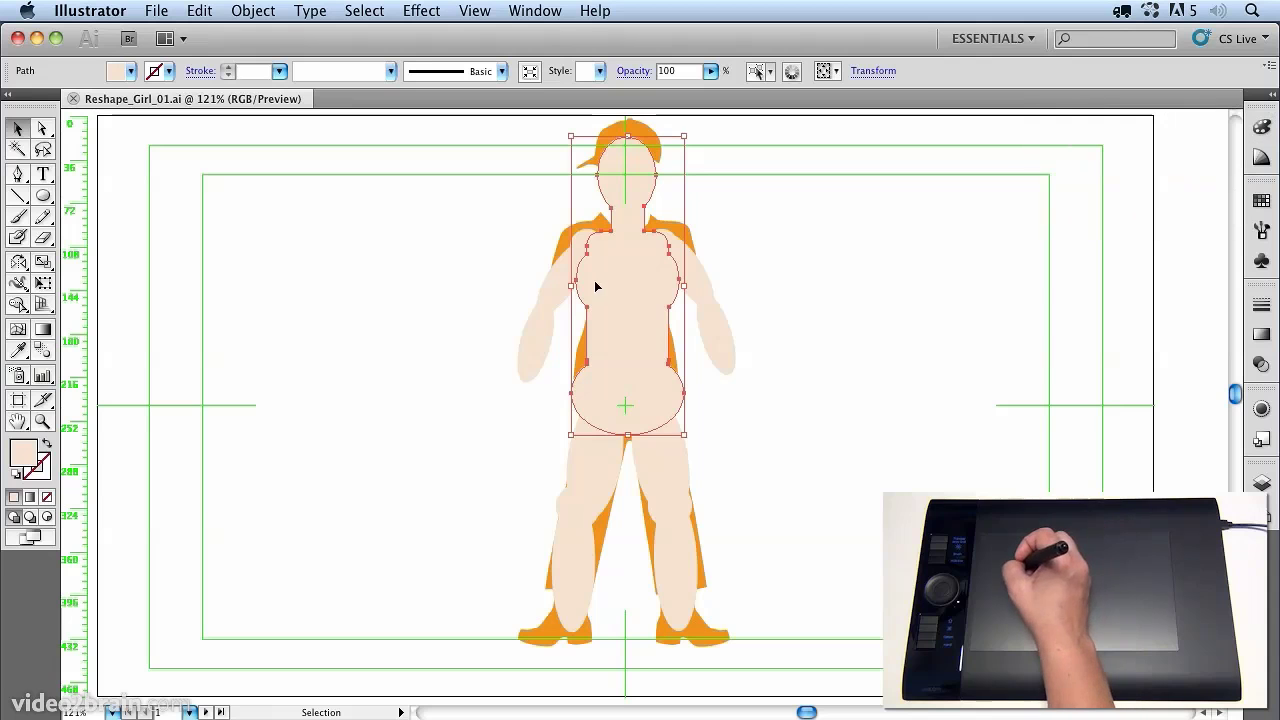
{"action": "left_click", "coordinate": [551, 298]}
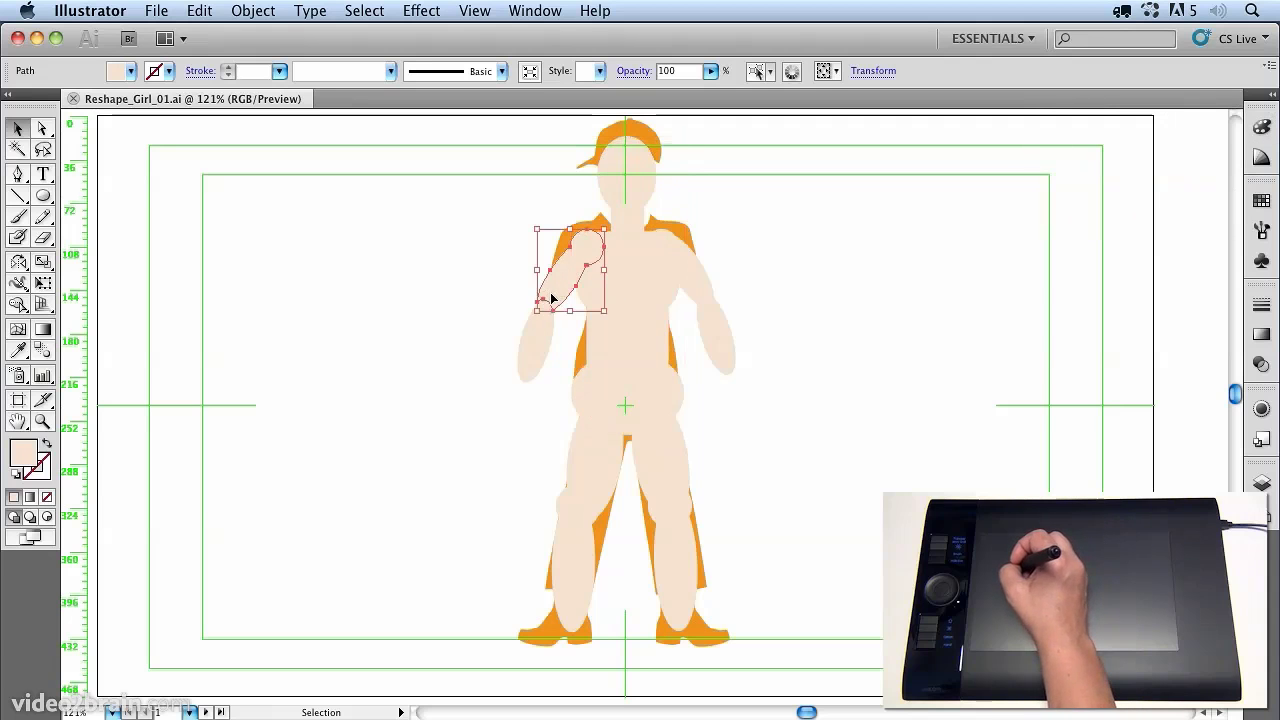
{"action": "left_click", "coordinate": [534, 347]}
{"action": "left_click", "coordinate": [697, 292]}
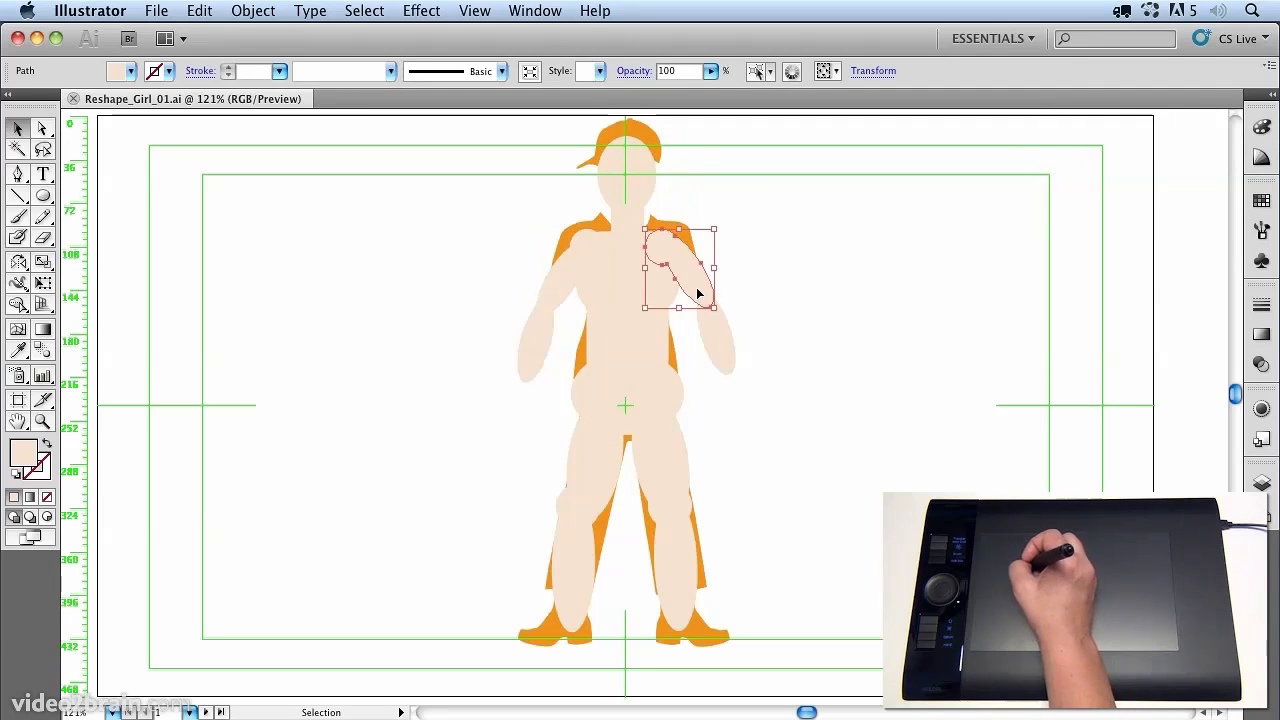
{"action": "left_click", "coordinate": [720, 343]}
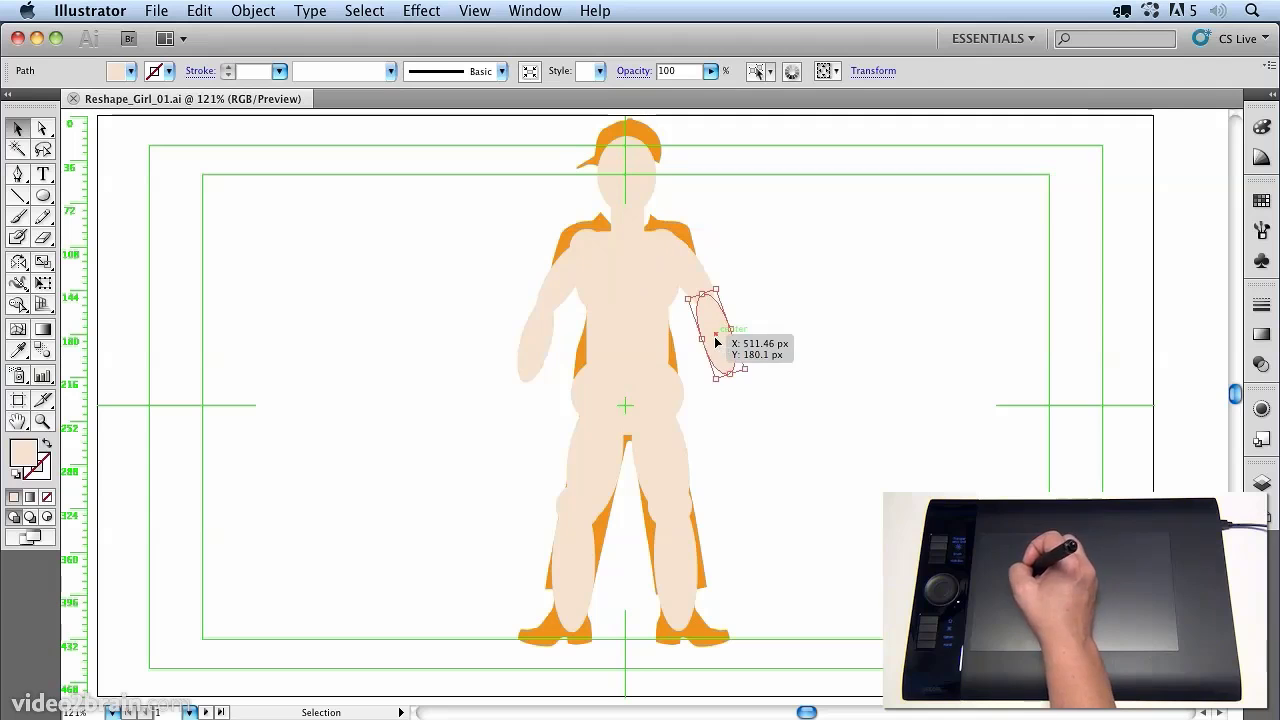
{"action": "left_click", "coordinate": [631, 287]}
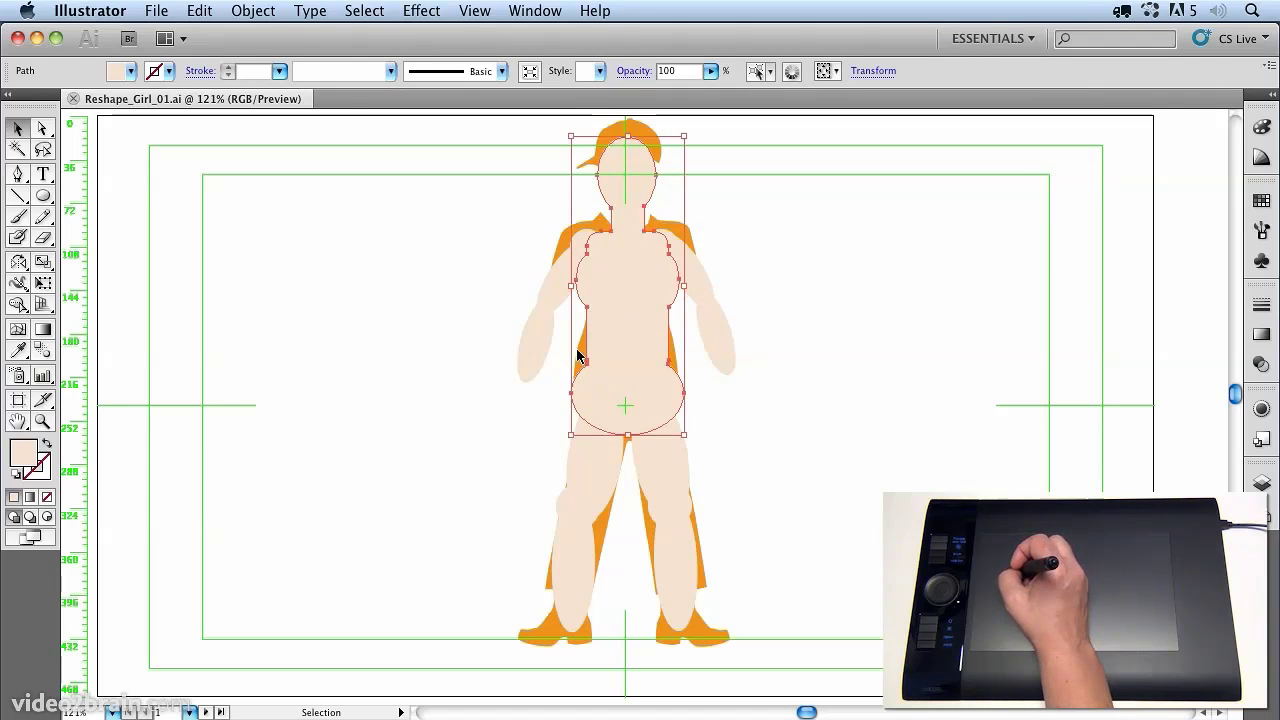
{"action": "double_click", "coordinate": [626, 290]}
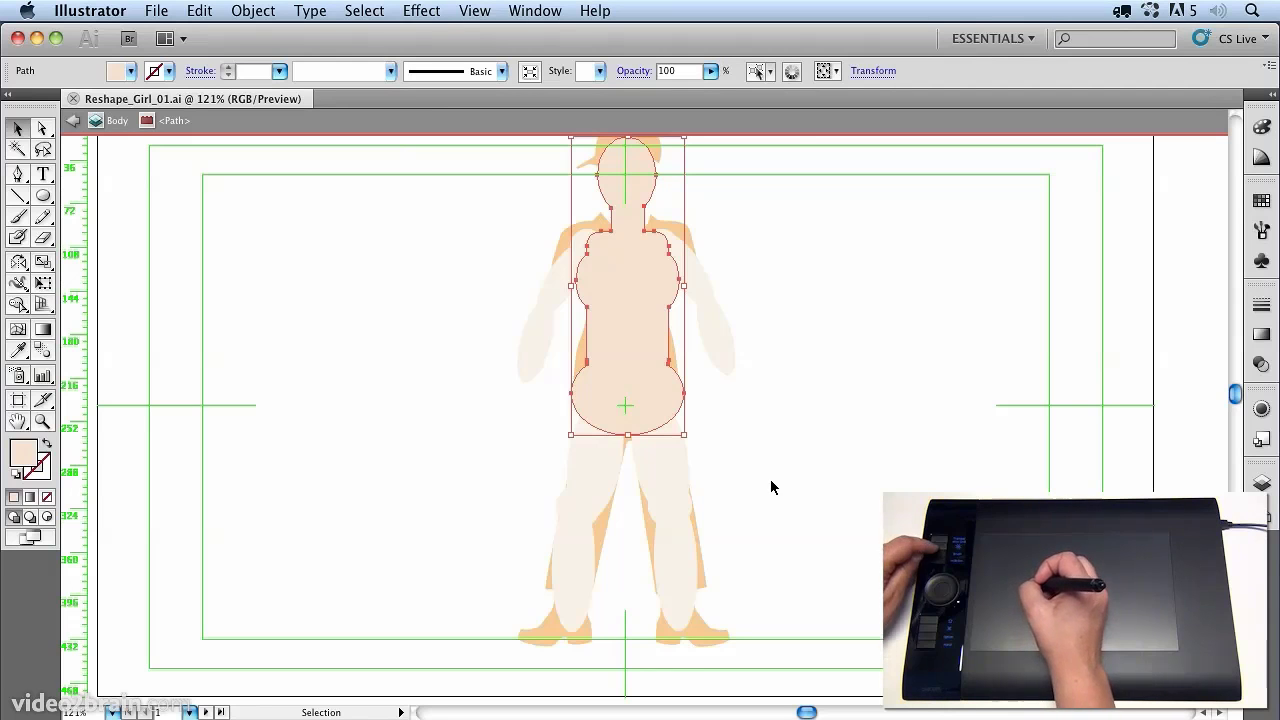
- Activate the Warp tool and set its options to use the pressure pen
{"action": "right_click", "coordinate": [747, 272]}
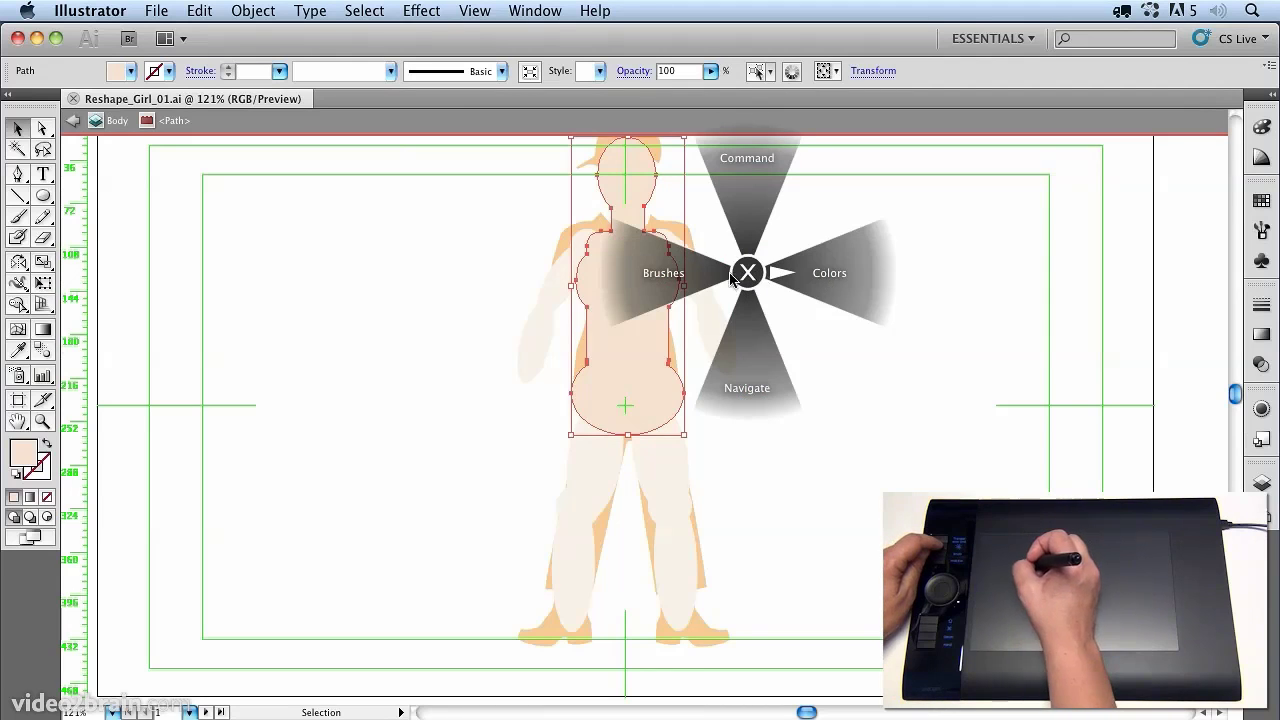
{"action": "left_click", "coordinate": [670, 280]}
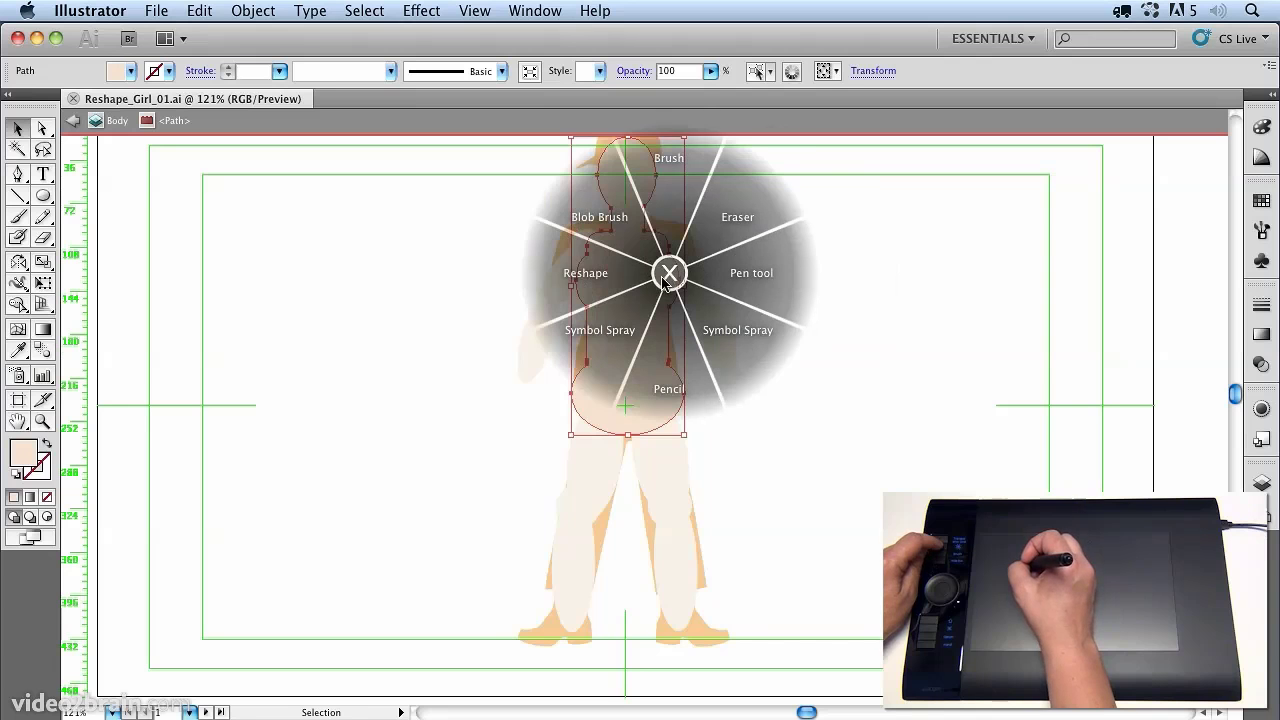
{"action": "left_click", "coordinate": [590, 283]}
{"action": "middle_click", "coordinate": [585, 290]}
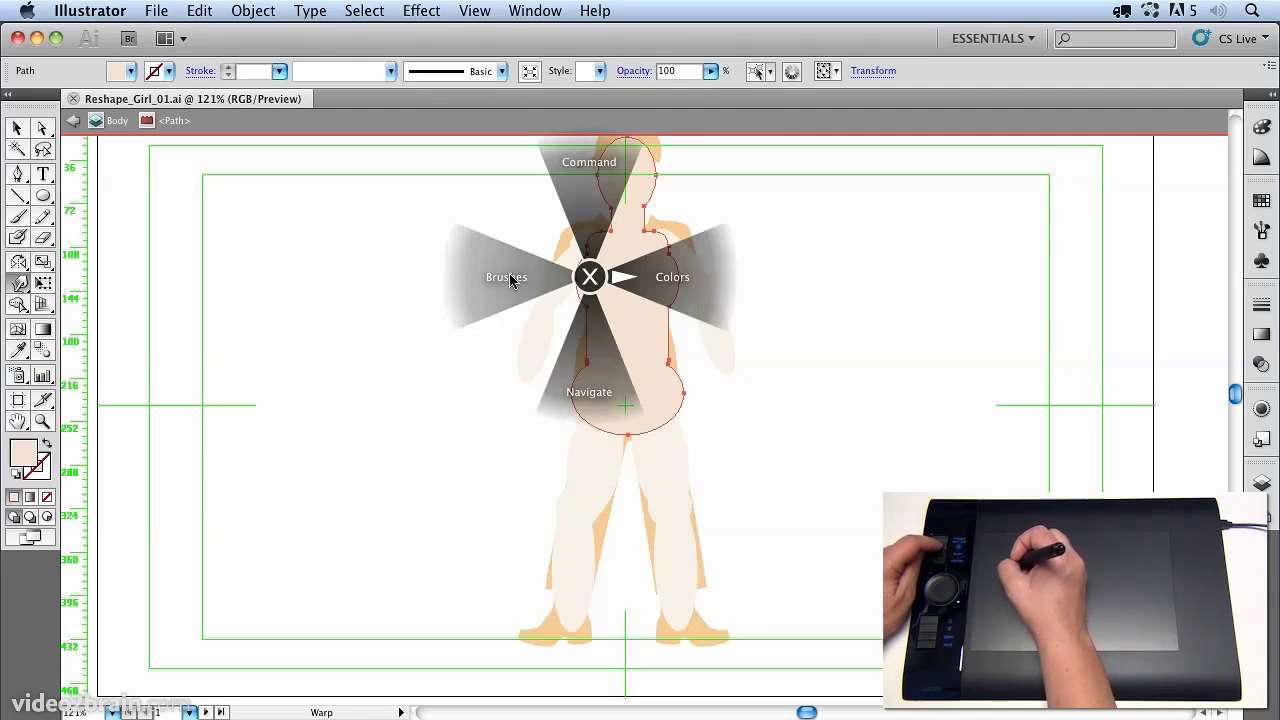
{"action": "key", "text": "Escape"}
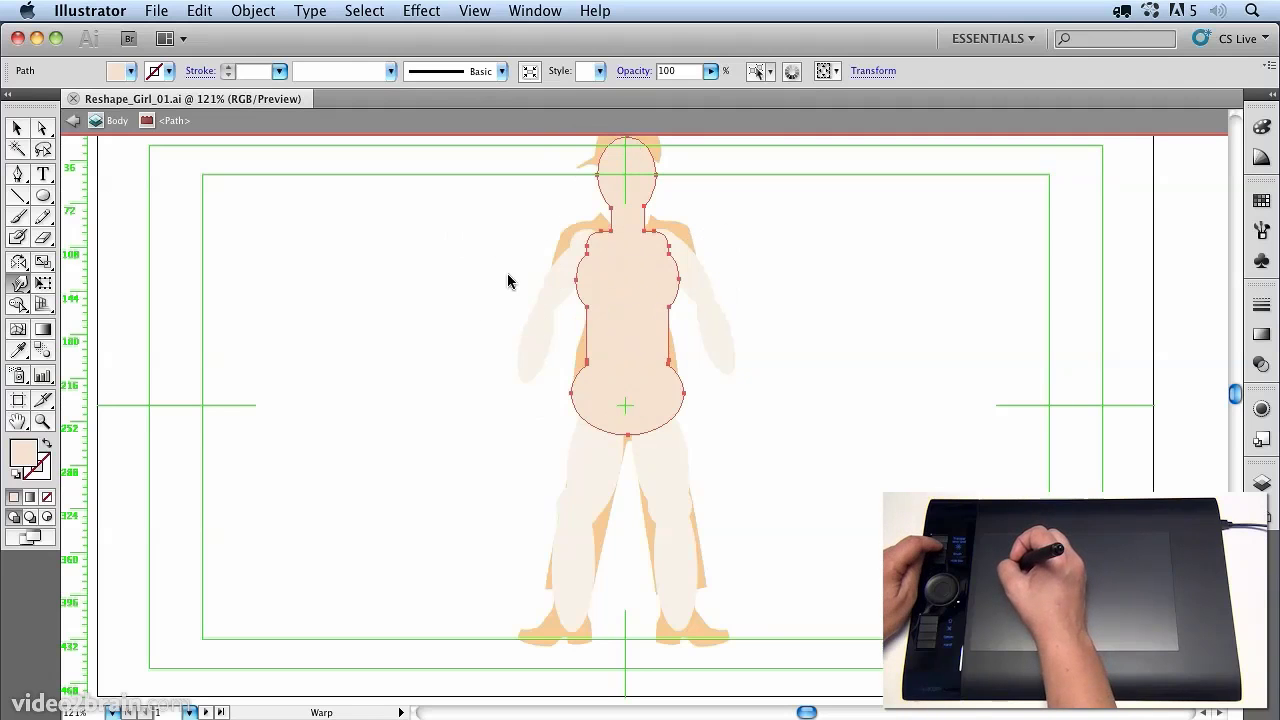
{"action": "double_click", "coordinate": [18, 285]}
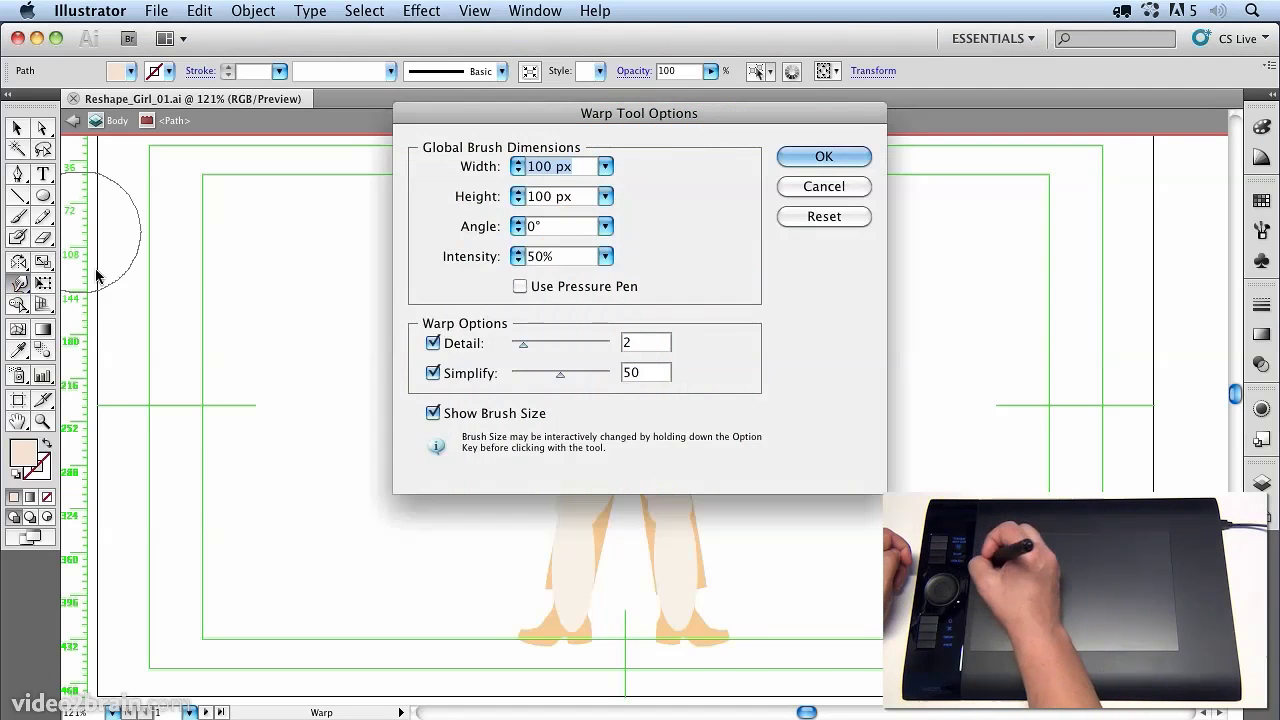
{"action": "left_click", "coordinate": [520, 287]}
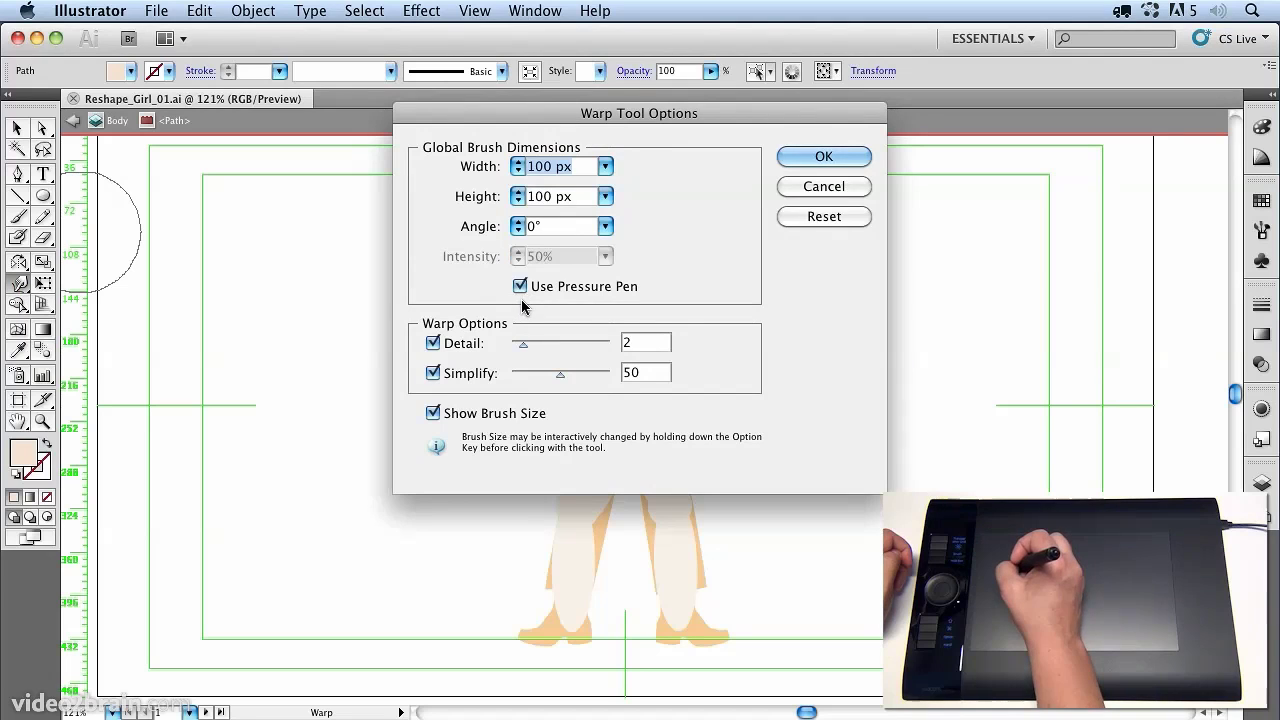
{"action": "left_click", "coordinate": [824, 158]}
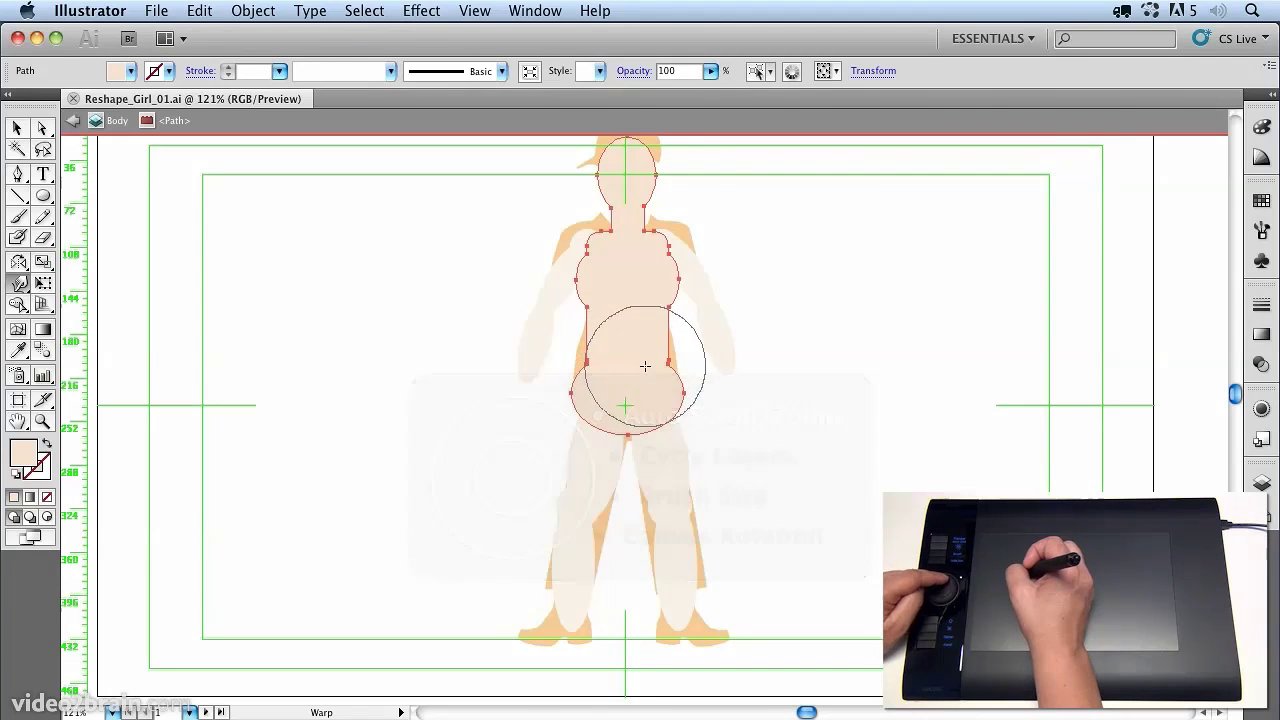
- Shrink the Warp brush to slightly narrower than the figure's waist
{"action": "key", "text": "super+plus"}
{"action": "key", "text": "super+plus"}
{"action": "key", "text": "super+plus"}
{"action": "key", "text": "super+plus"}
{"action": "key", "text": "super+equal"}
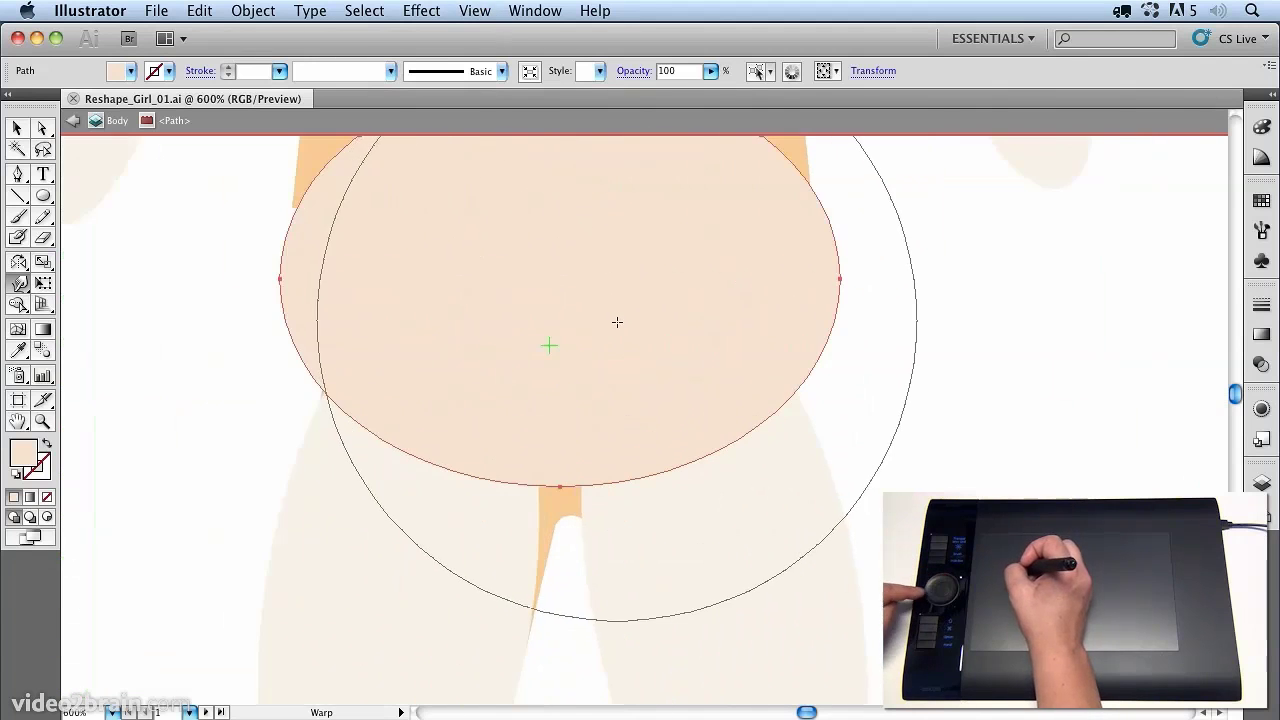
{"action": "key", "text": "space"}
{"action": "left_click_drag", "start_coordinate": [550, 268], "coordinate": [686, 674]}
{"action": "key", "text": "super+minus"}
{"action": "key", "text": "super+minus"}
{"action": "key", "text": "super+minus"}
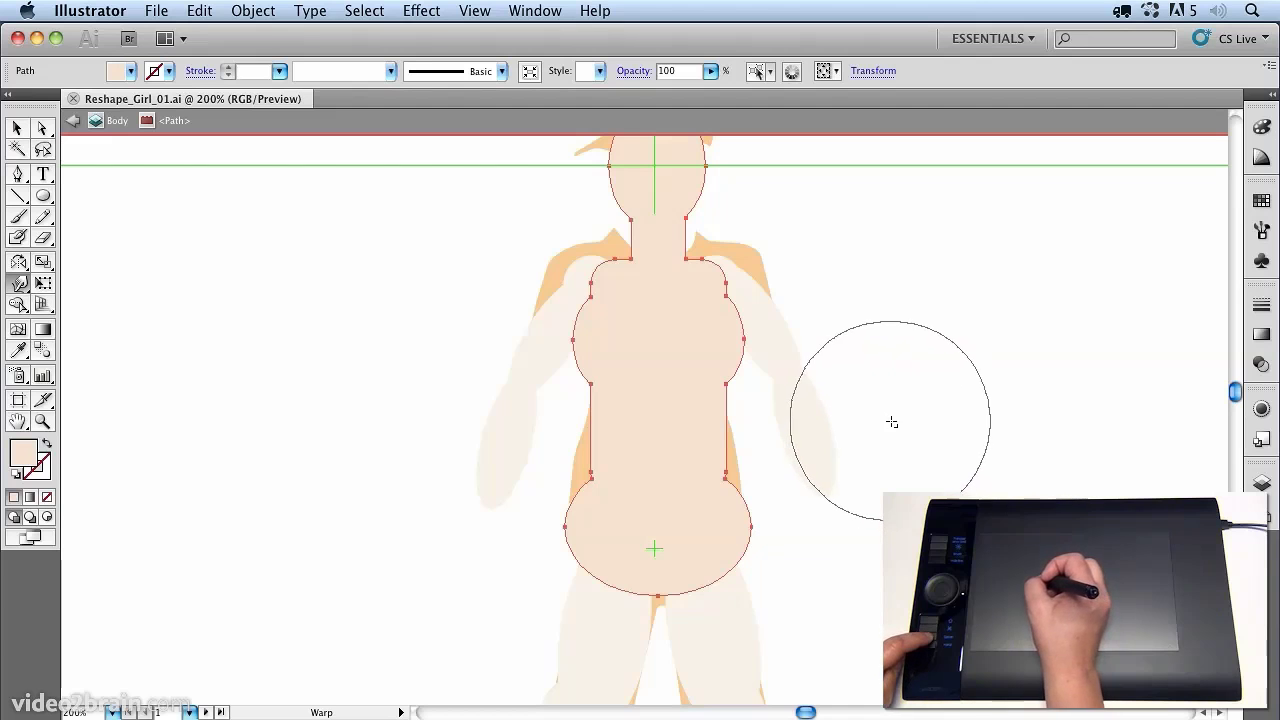
{"action": "left_click_drag", "start_coordinate": [892, 421], "coordinate": [851, 459]}
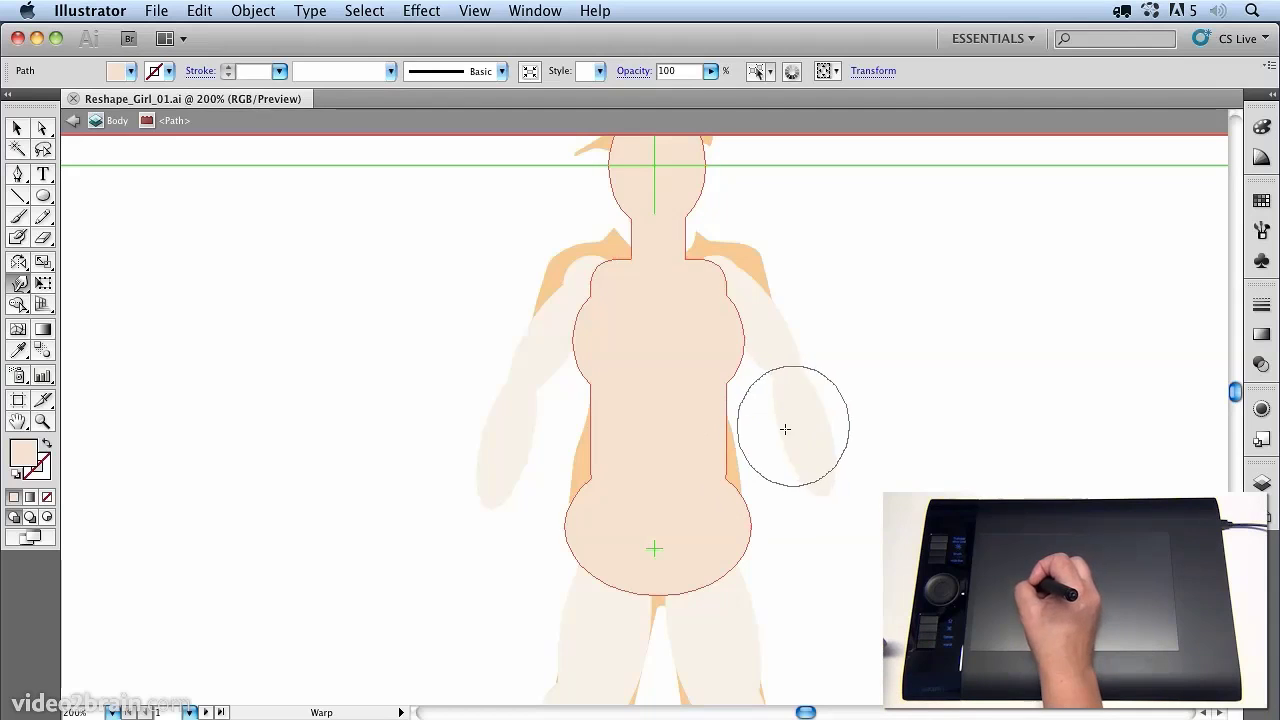
- Warp the isolated torso path to pull in the waist, push out the hips and round off the chest and shoulders
{"action": "left_click_drag", "start_coordinate": [775, 431], "coordinate": [736, 441]}
{"action": "mouse_move", "coordinate": [707, 536]}
{"action": "left_mouse_down"}
{"action": "mouse_move", "coordinate": [745, 537]}
{"action": "mouse_move", "coordinate": [727, 497]}
{"action": "mouse_move", "coordinate": [737, 541]}
{"action": "mouse_move", "coordinate": [713, 568]}
{"action": "mouse_move", "coordinate": [732, 537]}
{"action": "left_mouse_up"}
{"action": "mouse_move", "coordinate": [686, 329]}
{"action": "left_mouse_down"}
{"action": "mouse_move", "coordinate": [715, 359]}
{"action": "mouse_move", "coordinate": [701, 313]}
{"action": "mouse_move", "coordinate": [717, 312]}
{"action": "mouse_move", "coordinate": [703, 301]}
{"action": "mouse_move", "coordinate": [721, 292]}
{"action": "mouse_move", "coordinate": [609, 309]}
{"action": "mouse_move", "coordinate": [613, 290]}
{"action": "mouse_move", "coordinate": [585, 282]}
{"action": "mouse_move", "coordinate": [589, 325]}
{"action": "mouse_move", "coordinate": [575, 337]}
{"action": "mouse_move", "coordinate": [608, 360]}
{"action": "mouse_move", "coordinate": [577, 412]}
{"action": "mouse_move", "coordinate": [561, 412]}
{"action": "mouse_move", "coordinate": [589, 425]}
{"action": "mouse_move", "coordinate": [565, 425]}
{"action": "mouse_move", "coordinate": [577, 438]}
{"action": "mouse_move", "coordinate": [621, 445]}
{"action": "mouse_move", "coordinate": [572, 512]}
{"action": "left_mouse_up"}
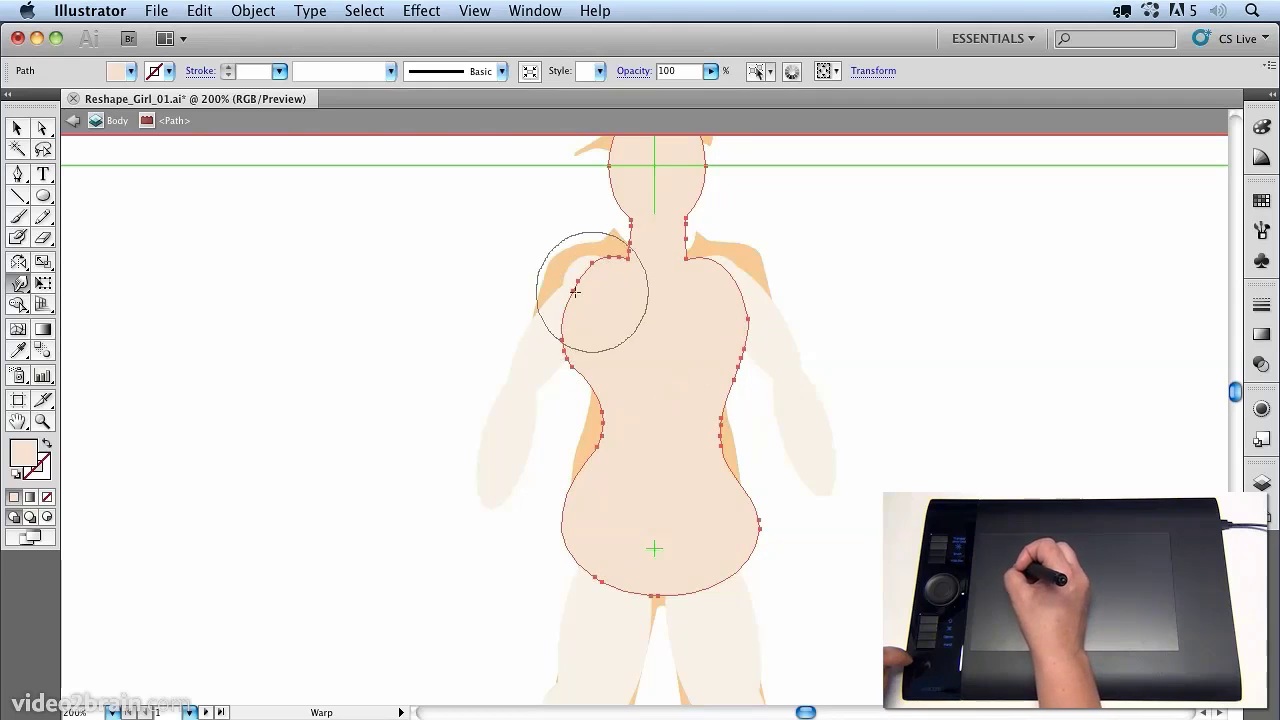
{"action": "left_click_drag", "start_coordinate": [570, 287], "coordinate": [617, 285]}
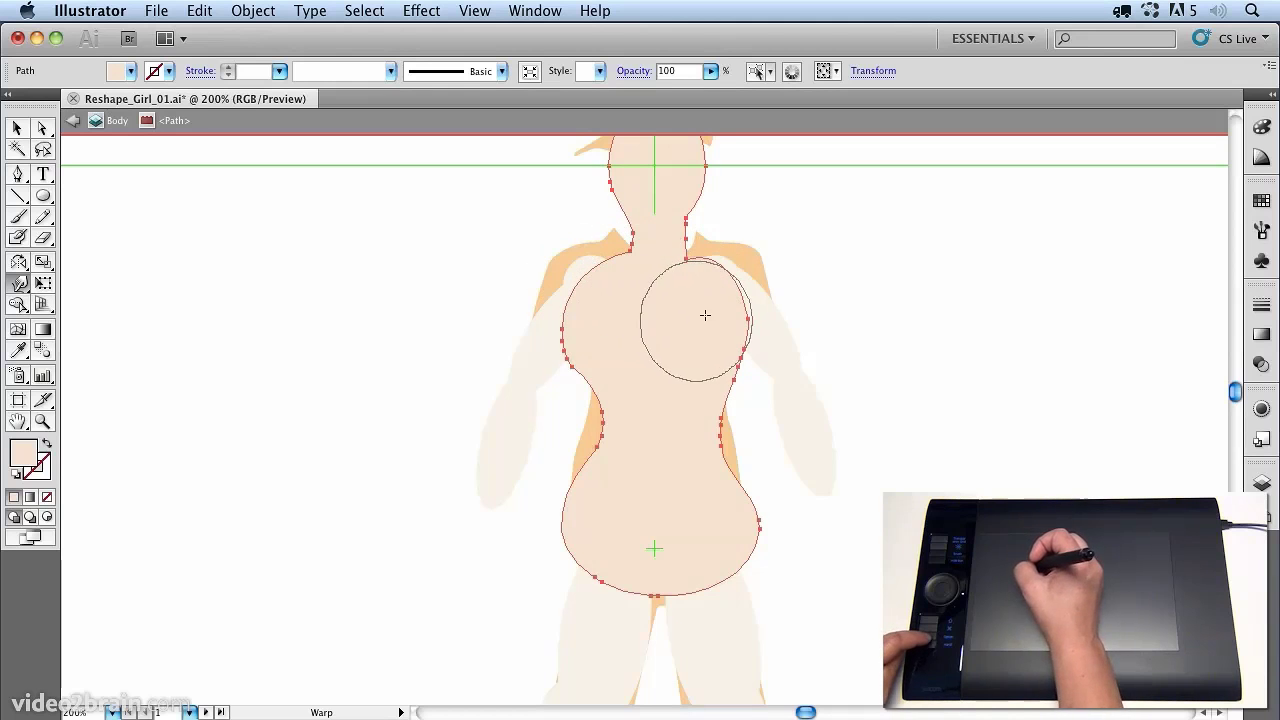
- Smooth the neck-to-shoulder curves on both sides with a much smaller Warp brush, and exit isolation mode
{"action": "left_click_drag", "start_coordinate": [709, 290], "coordinate": [689, 311]}
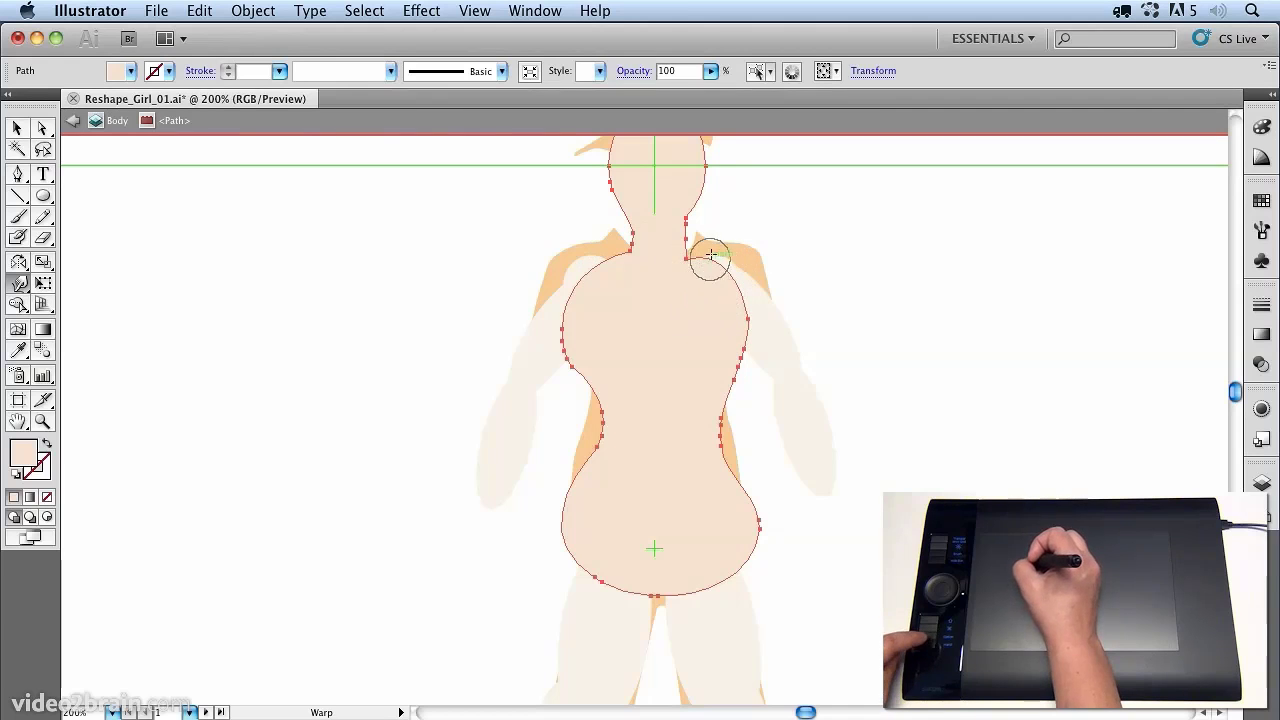
{"action": "left_click_drag", "start_coordinate": [711, 240], "coordinate": [695, 241]}
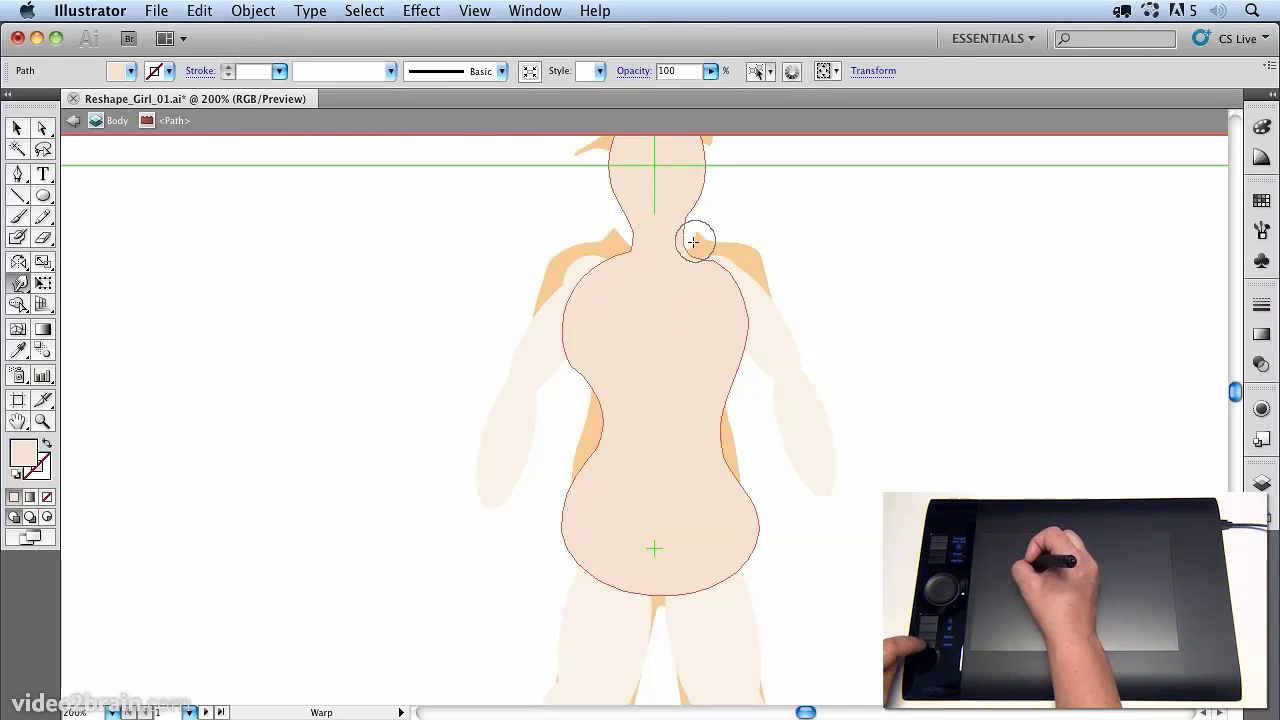
{"action": "left_click_drag", "start_coordinate": [620, 242], "coordinate": [632, 248]}
{"action": "left_click_drag", "start_coordinate": [703, 229], "coordinate": [689, 241]}
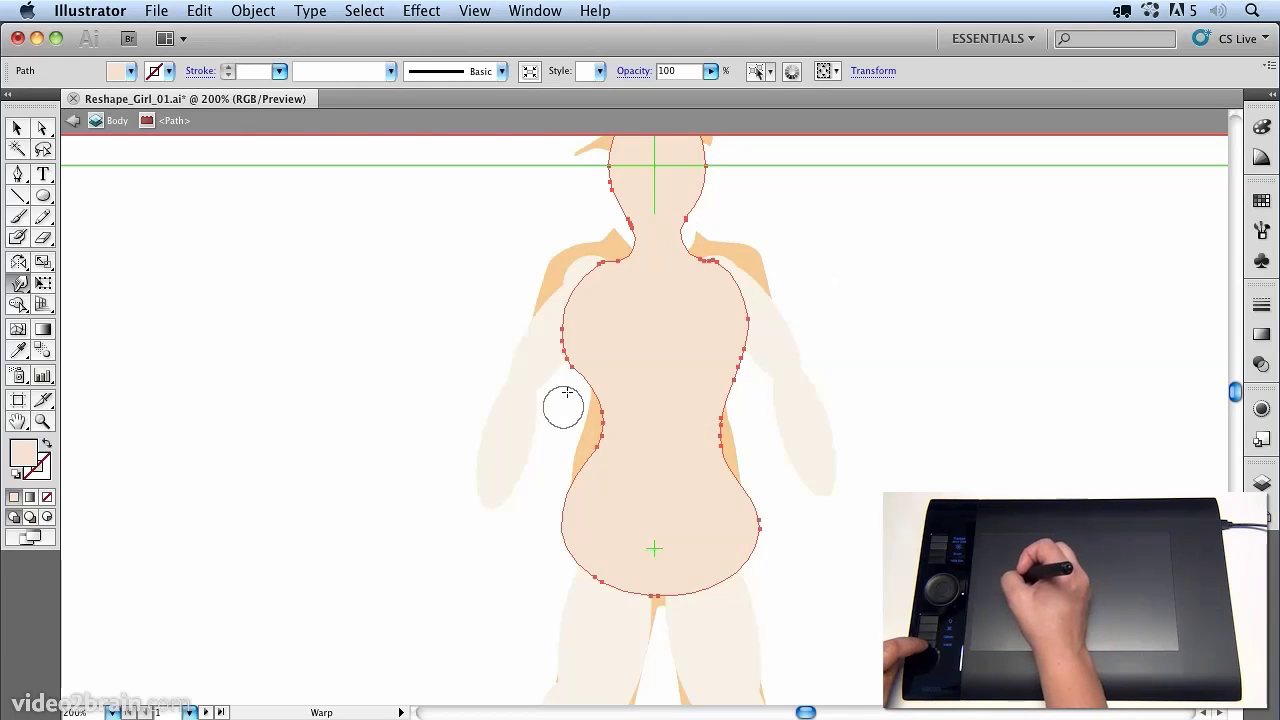
{"action": "left_click", "coordinate": [72, 122]}
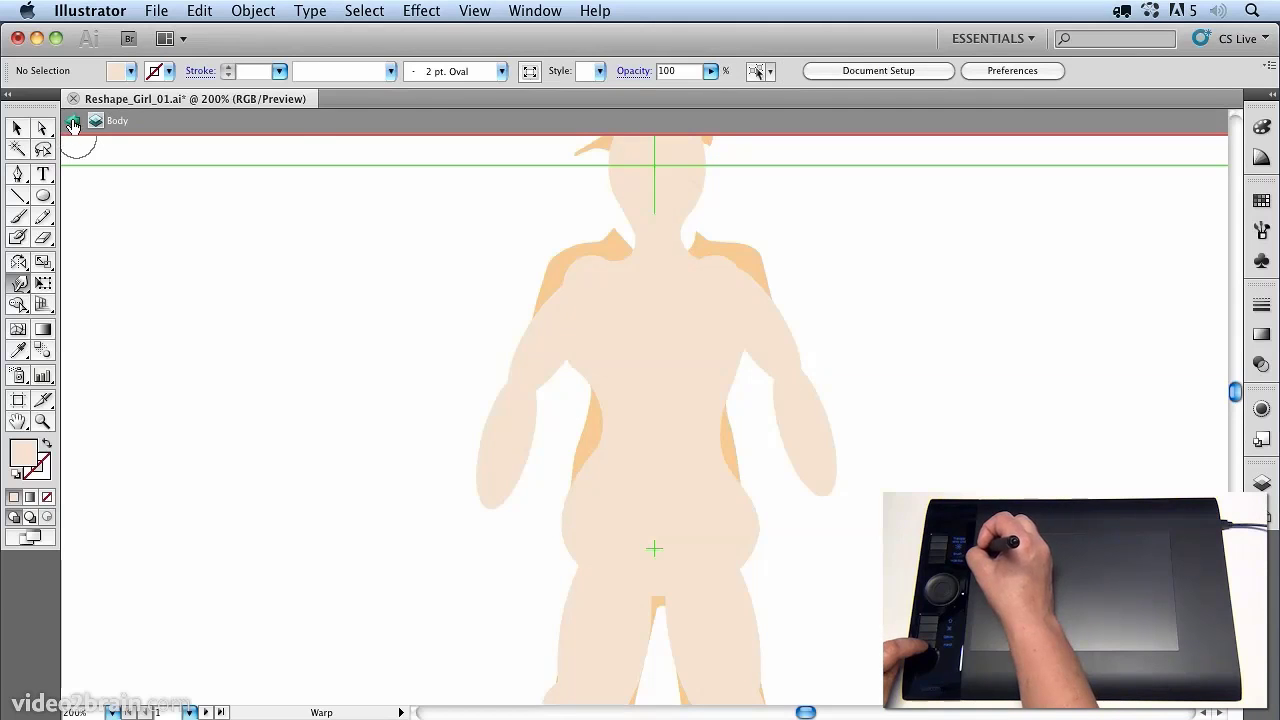
{"action": "left_click", "coordinate": [72, 122]}
- Select the figure's left-hand upper arm and warp its shoulder, sides and elbow end into smooth curves
{"action": "mouse_move", "coordinate": [617, 360]}
{"action": "left_mouse_down"}
{"action": "mouse_move", "coordinate": [528, 363]}
{"action": "mouse_move", "coordinate": [541, 361]}
{"action": "left_mouse_up"}
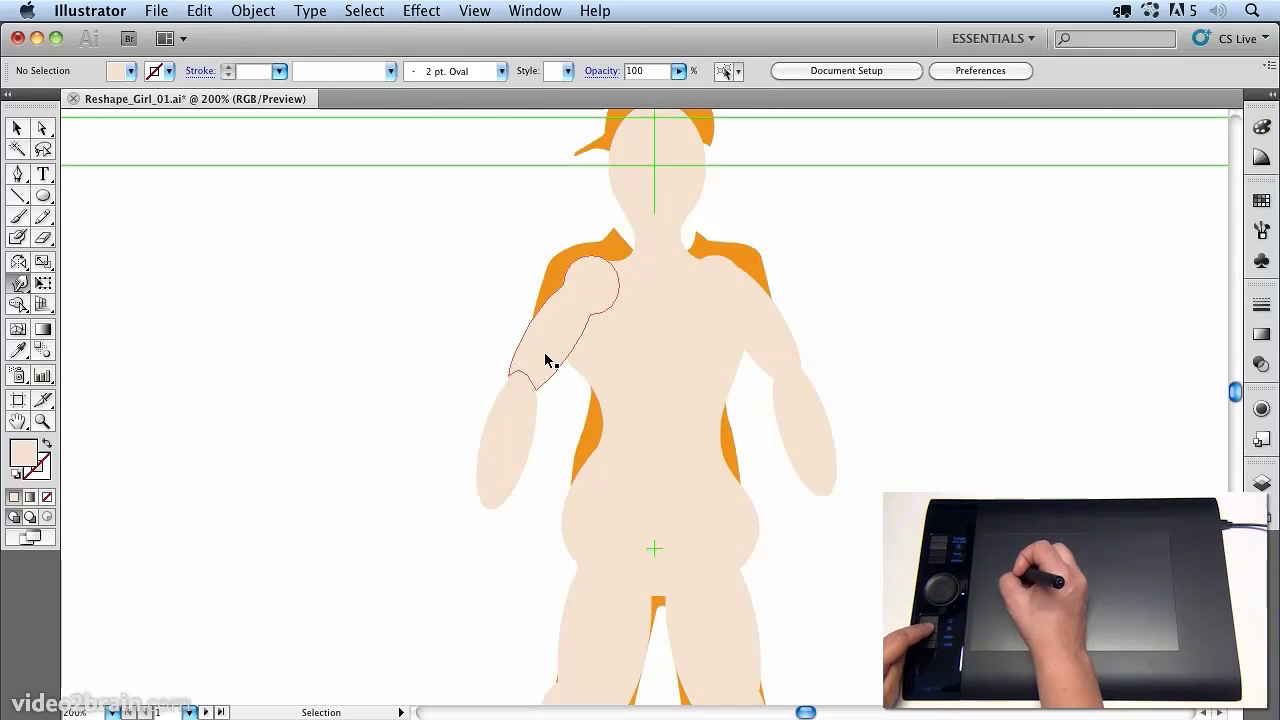
{"action": "left_click", "coordinate": [551, 349], "text": "super"}
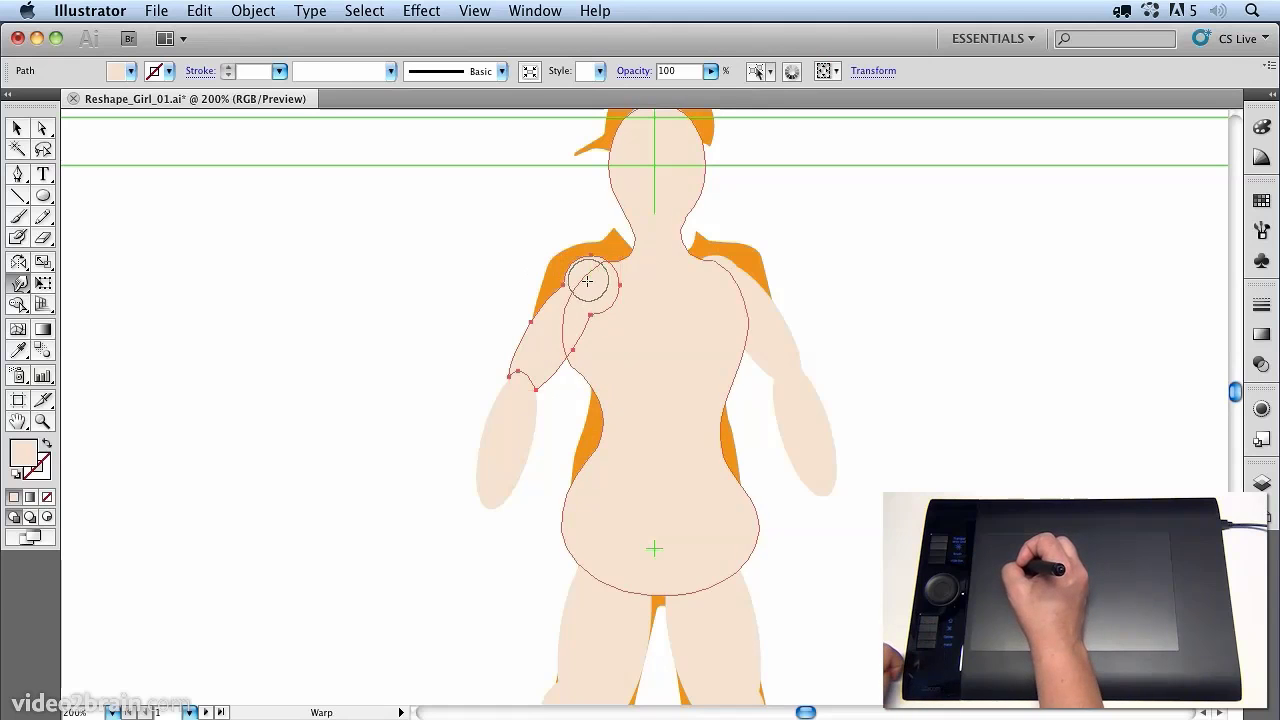
{"action": "mouse_move", "coordinate": [585, 282]}
{"action": "left_mouse_down"}
{"action": "mouse_move", "coordinate": [535, 287]}
{"action": "mouse_move", "coordinate": [583, 307]}
{"action": "left_mouse_up"}
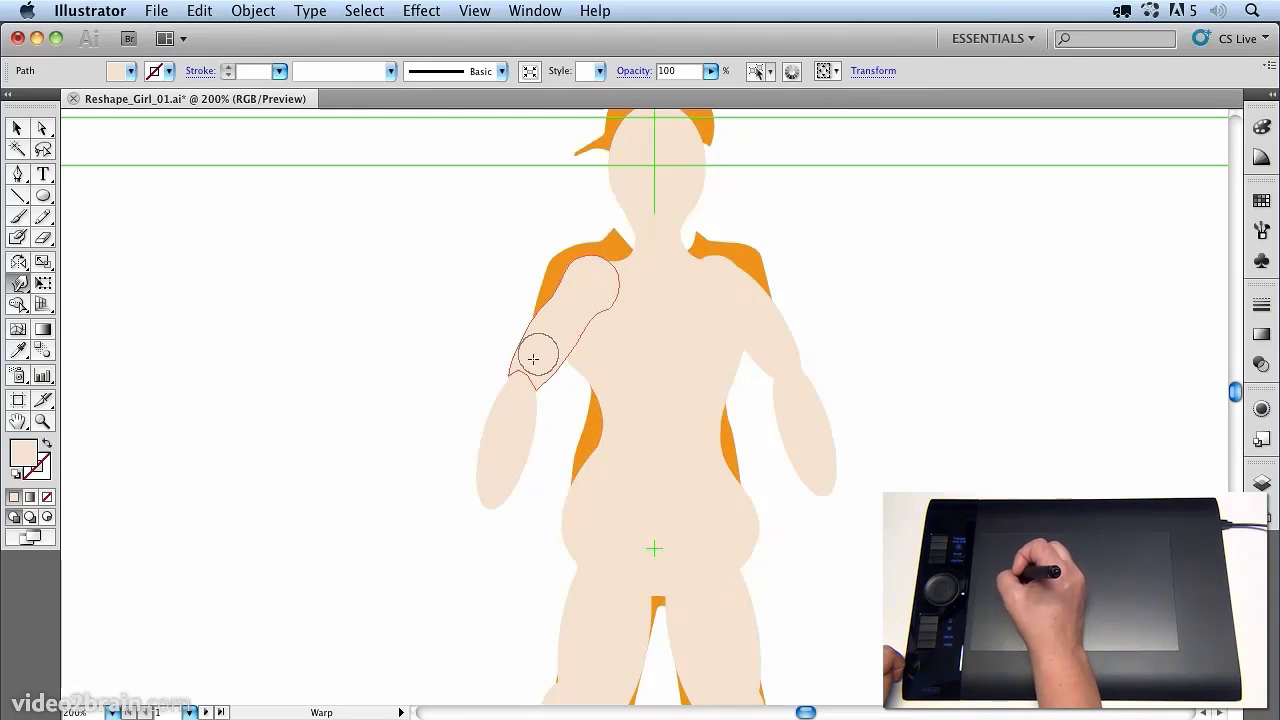
{"action": "left_click_drag", "start_coordinate": [526, 361], "coordinate": [519, 383]}
{"action": "left_click_drag", "start_coordinate": [563, 340], "coordinate": [574, 340]}
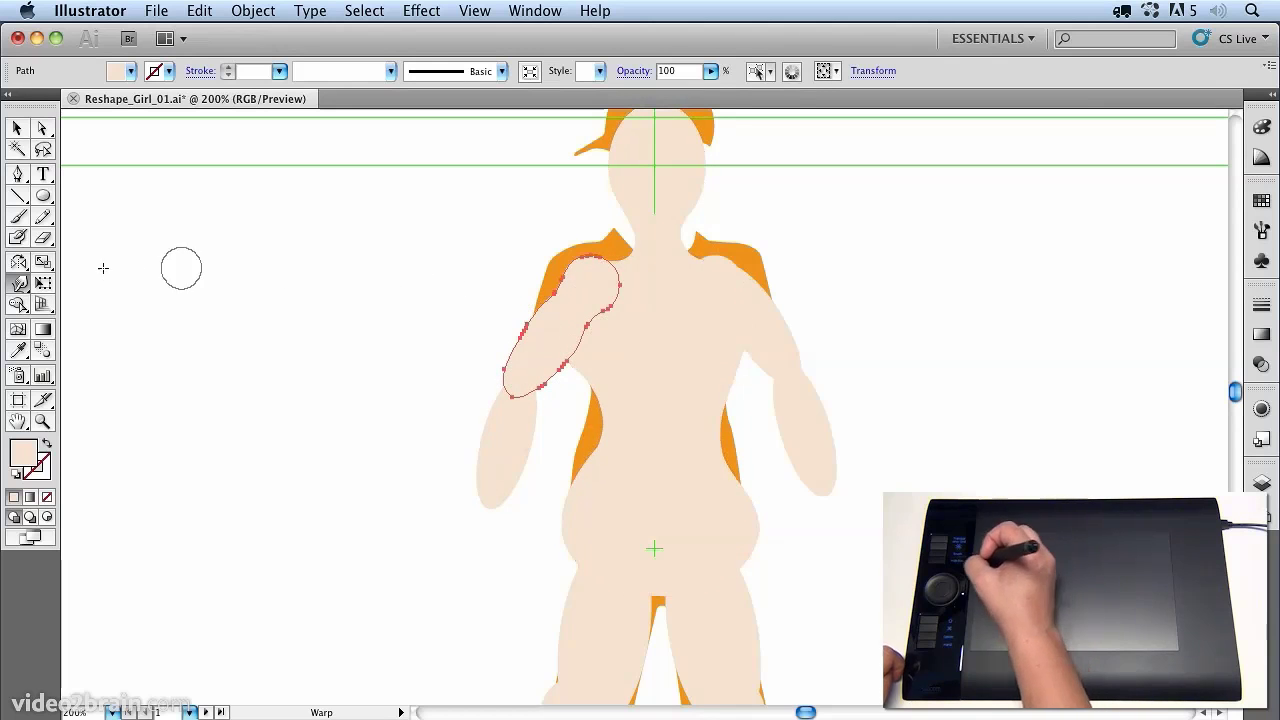
- Tear off the Warp tool's group of liquify tools and place it beside the figure as a floating palette
{"action": "left_click", "coordinate": [17, 288]}
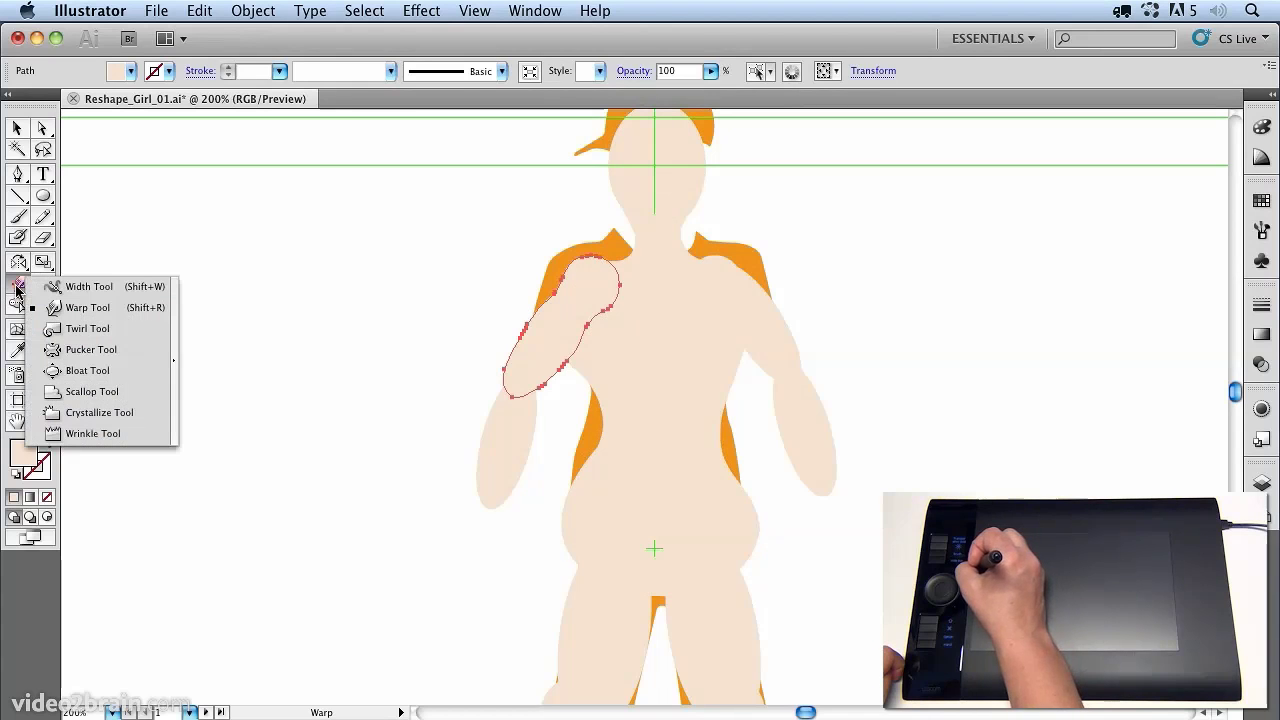
{"action": "left_click_drag", "start_coordinate": [17, 288], "coordinate": [175, 356]}
{"action": "left_click_drag", "start_coordinate": [160, 287], "coordinate": [364, 193]}
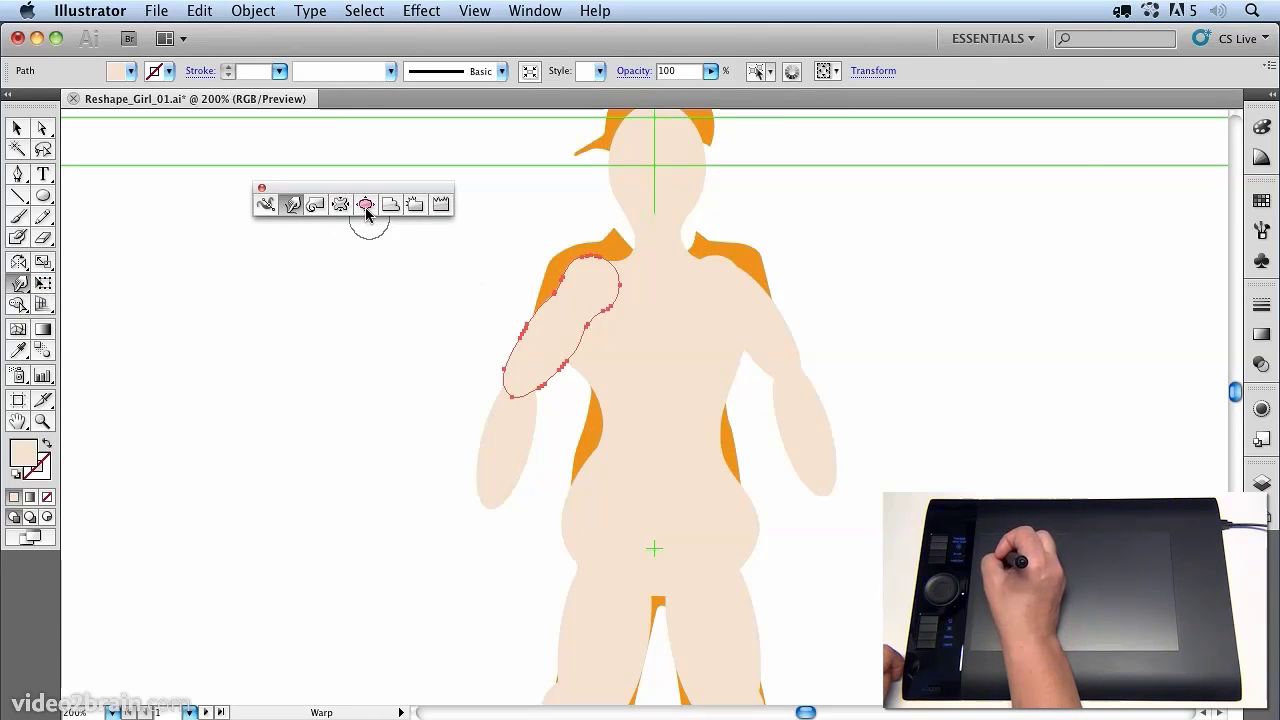
- Enlarge the brush to about the shoulder's width and bloat the shoulder and biceps of the selected upper arm
{"action": "left_click", "coordinate": [367, 207]}
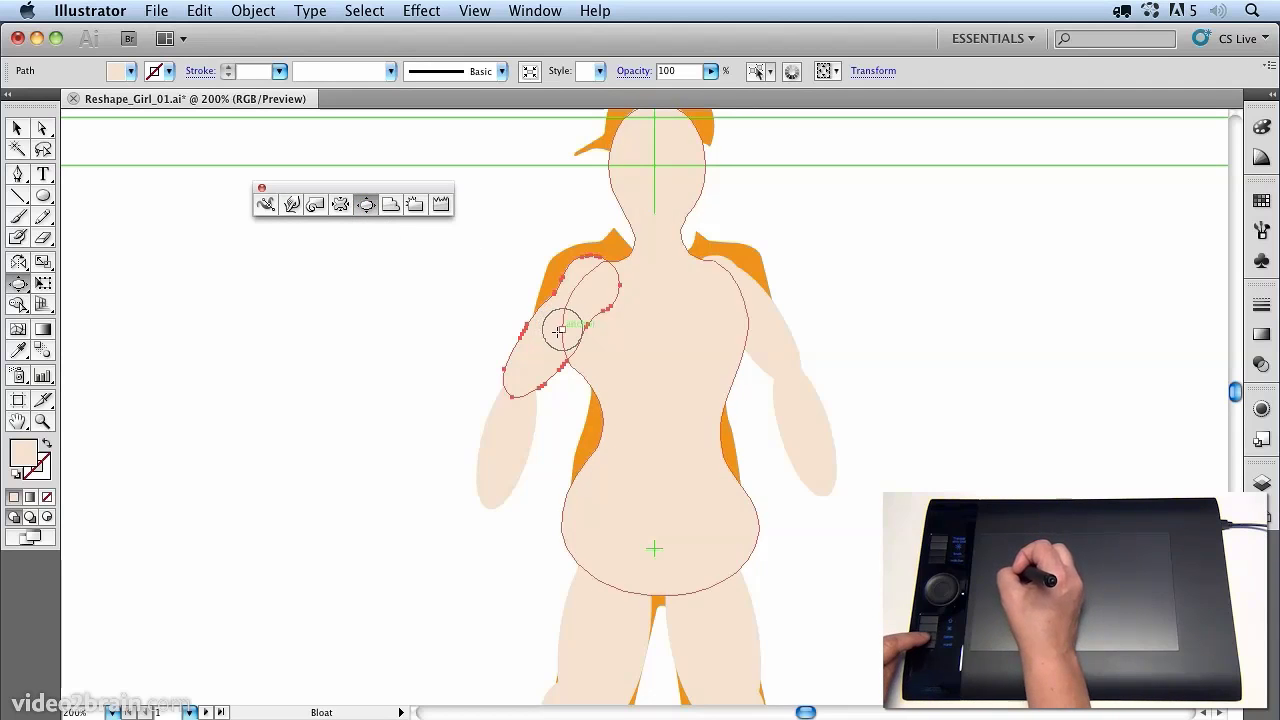
{"action": "left_click_drag", "start_coordinate": [560, 332], "coordinate": [569, 318], "text": "alt"}
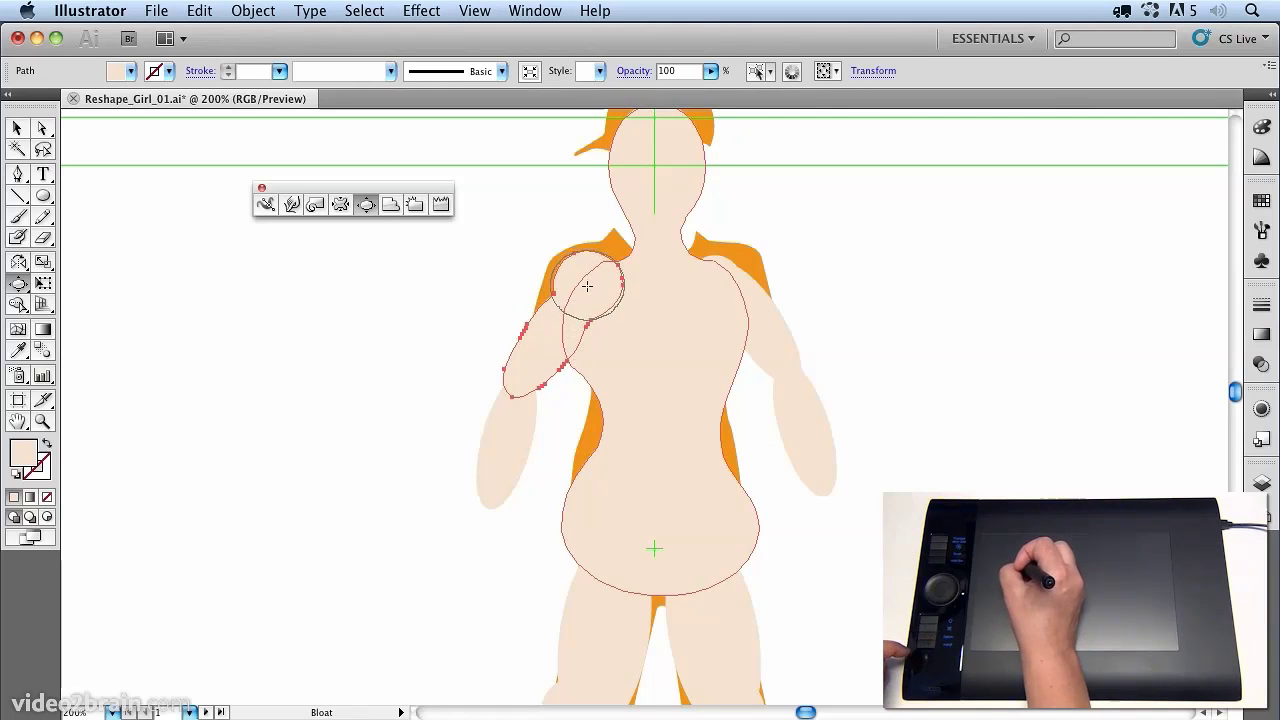
{"action": "left_click", "coordinate": [563, 323]}
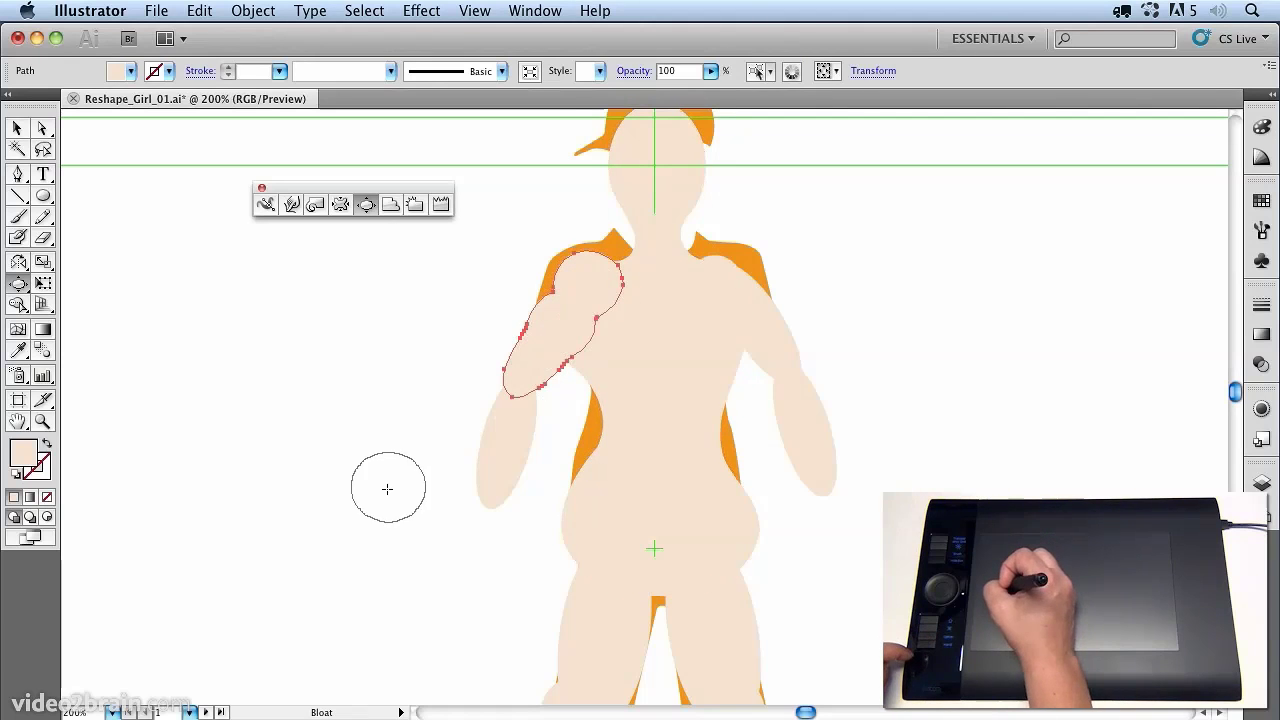
{"action": "left_click", "coordinate": [563, 351]}
- Pucker the middle of the selected upper arm, and smooth its outer edge with the Warp tool
{"action": "left_click", "coordinate": [340, 204]}
{"action": "left_click", "coordinate": [558, 338]}
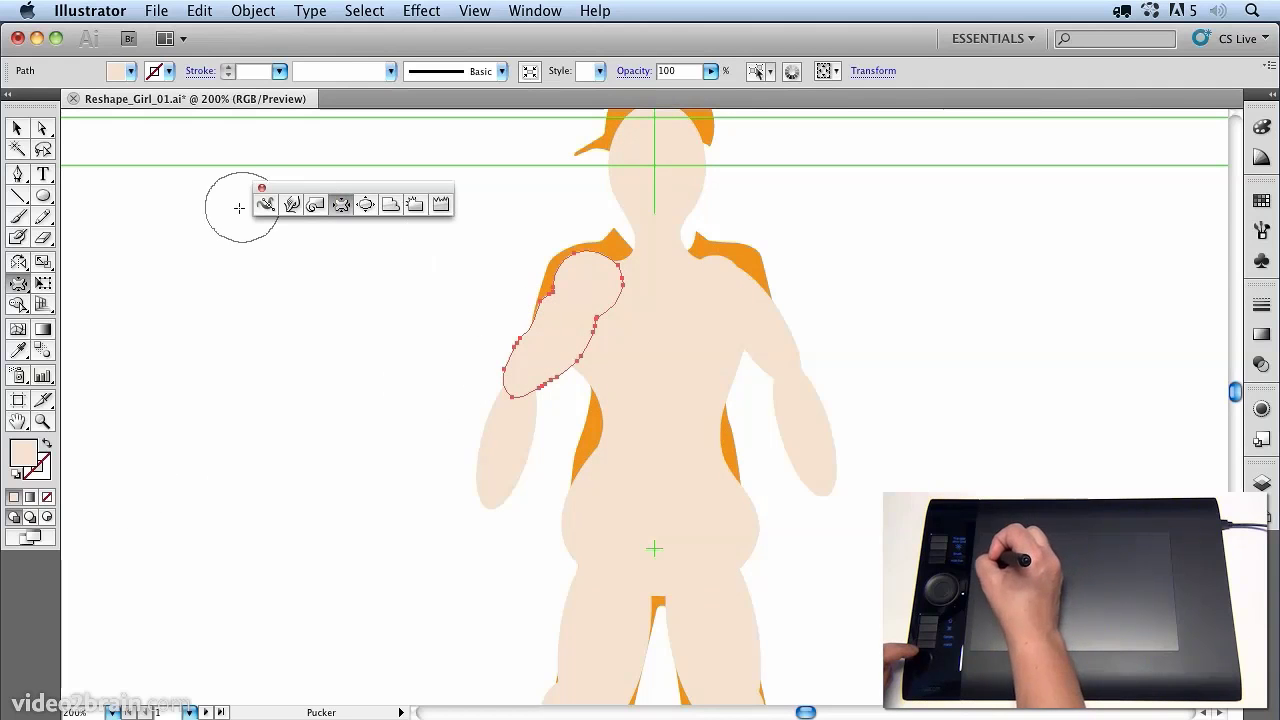
{"action": "left_click", "coordinate": [291, 204]}
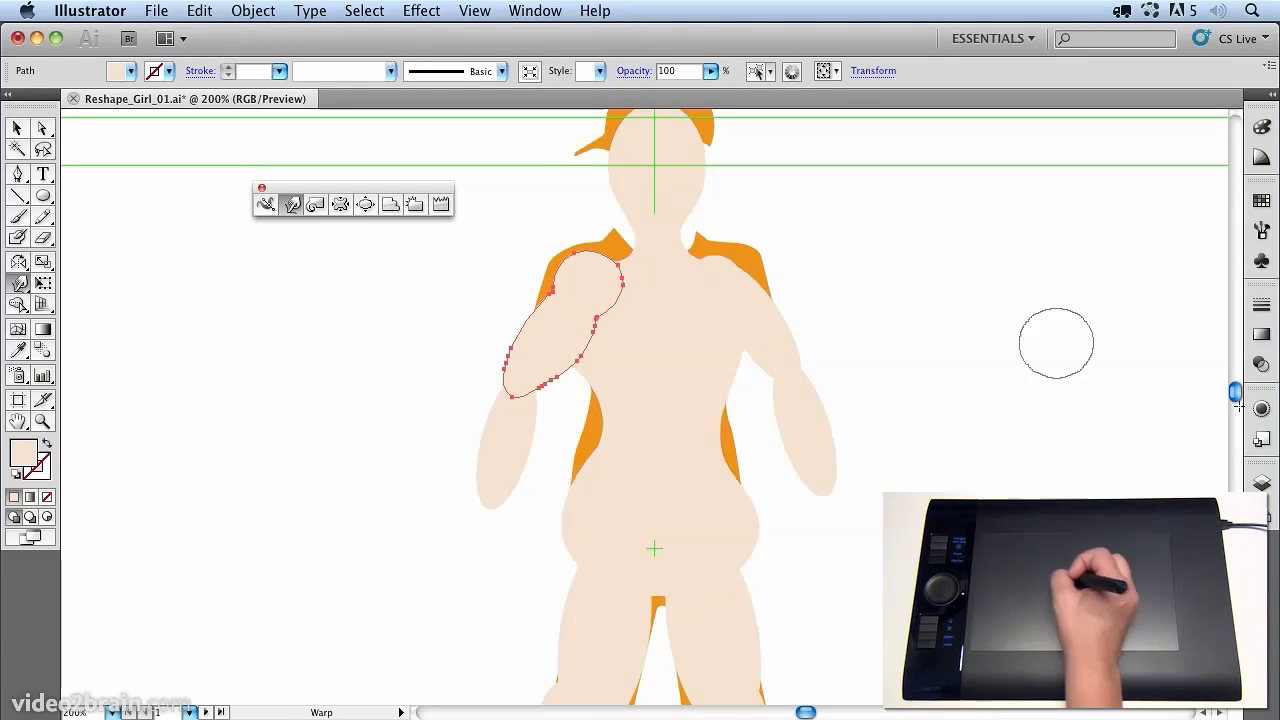
- Deselect the upper arm and hide the Body layer so that only the clothing shapes are shown
{"action": "left_click", "coordinate": [1261, 483]}
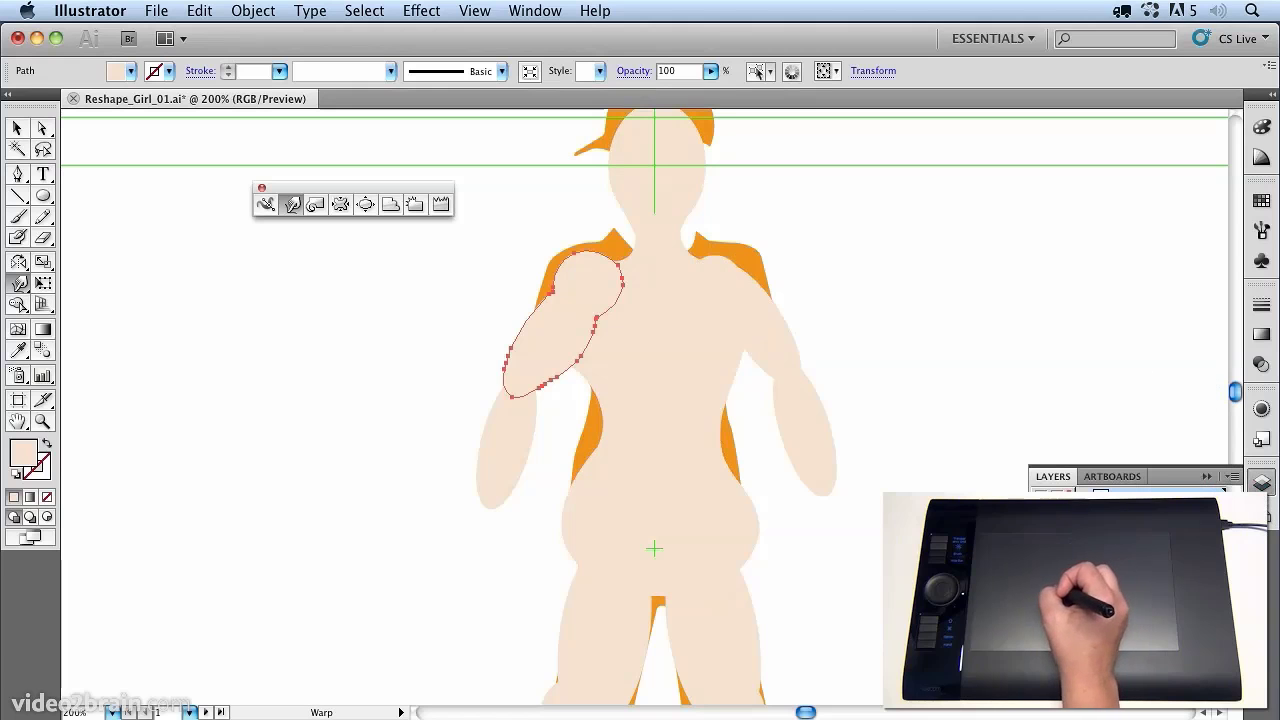
{"action": "key", "text": "super+shift+a"}
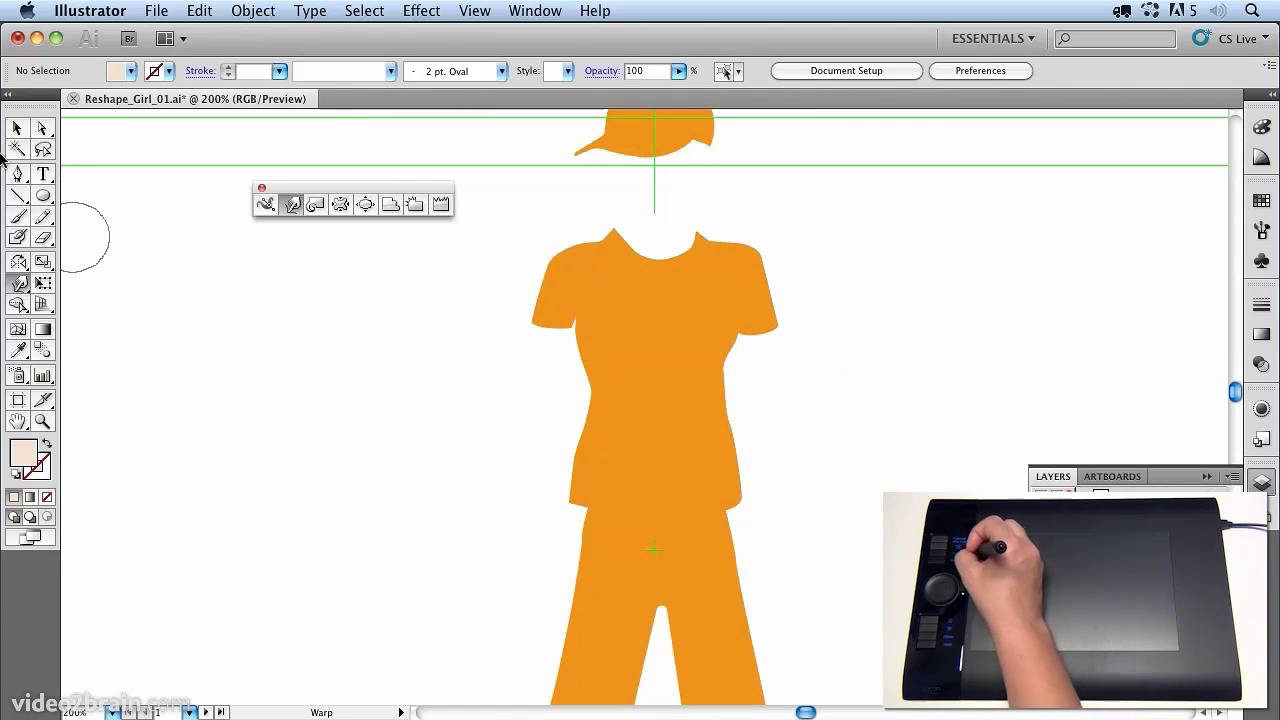
- Select the short-sleeve shirt and break its link to the symbol, without editing the symbol definition
{"action": "left_click", "coordinate": [16, 130]}
{"action": "double_click", "coordinate": [672, 362]}
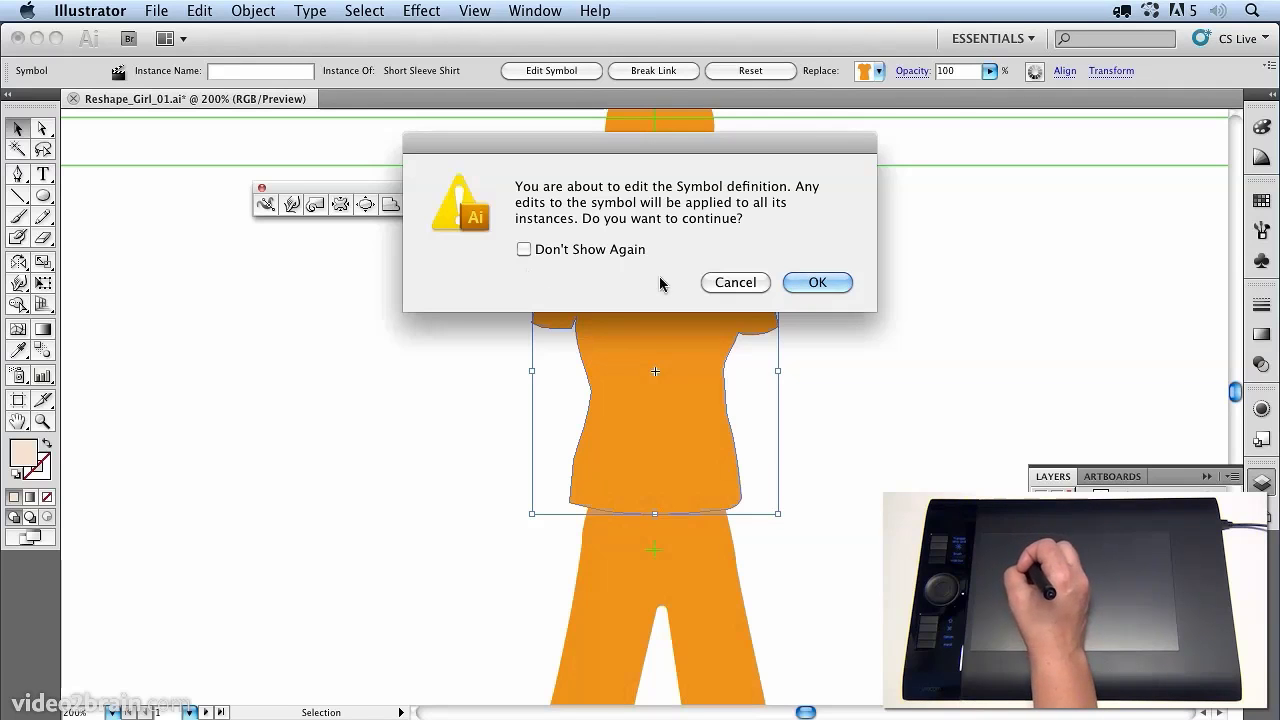
{"action": "left_click", "coordinate": [731, 284]}
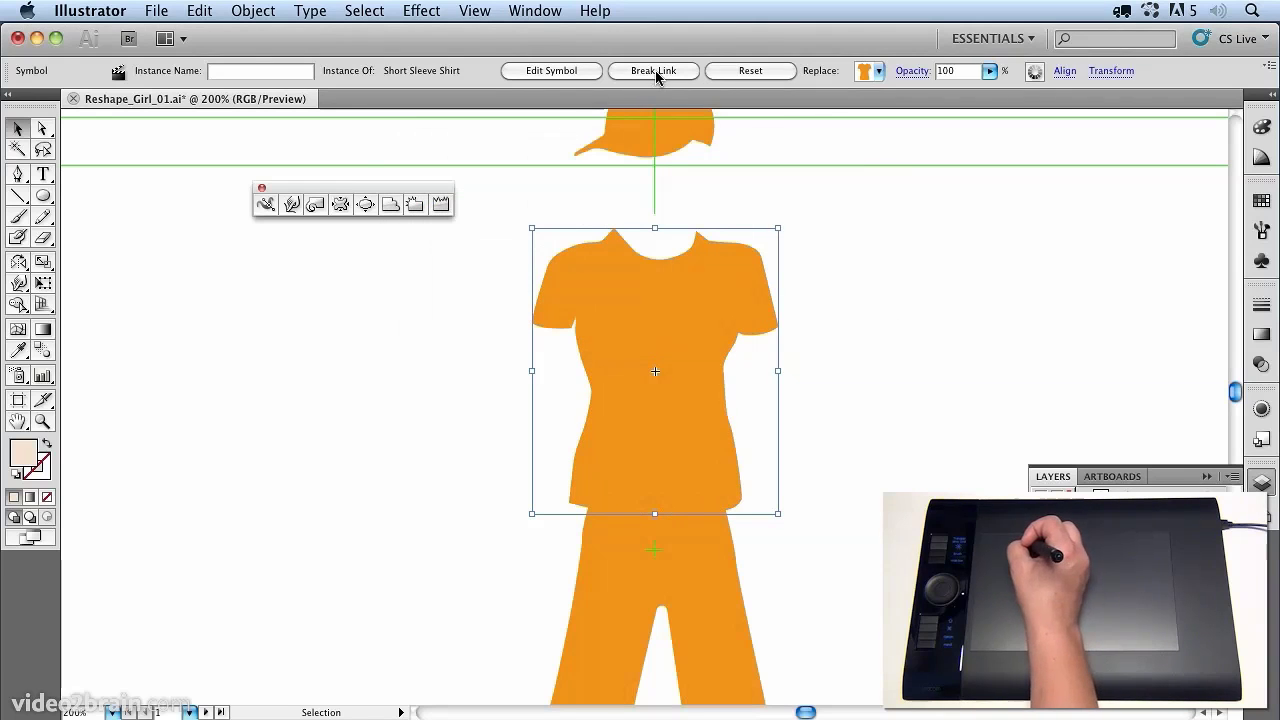
{"action": "left_click", "coordinate": [655, 71]}
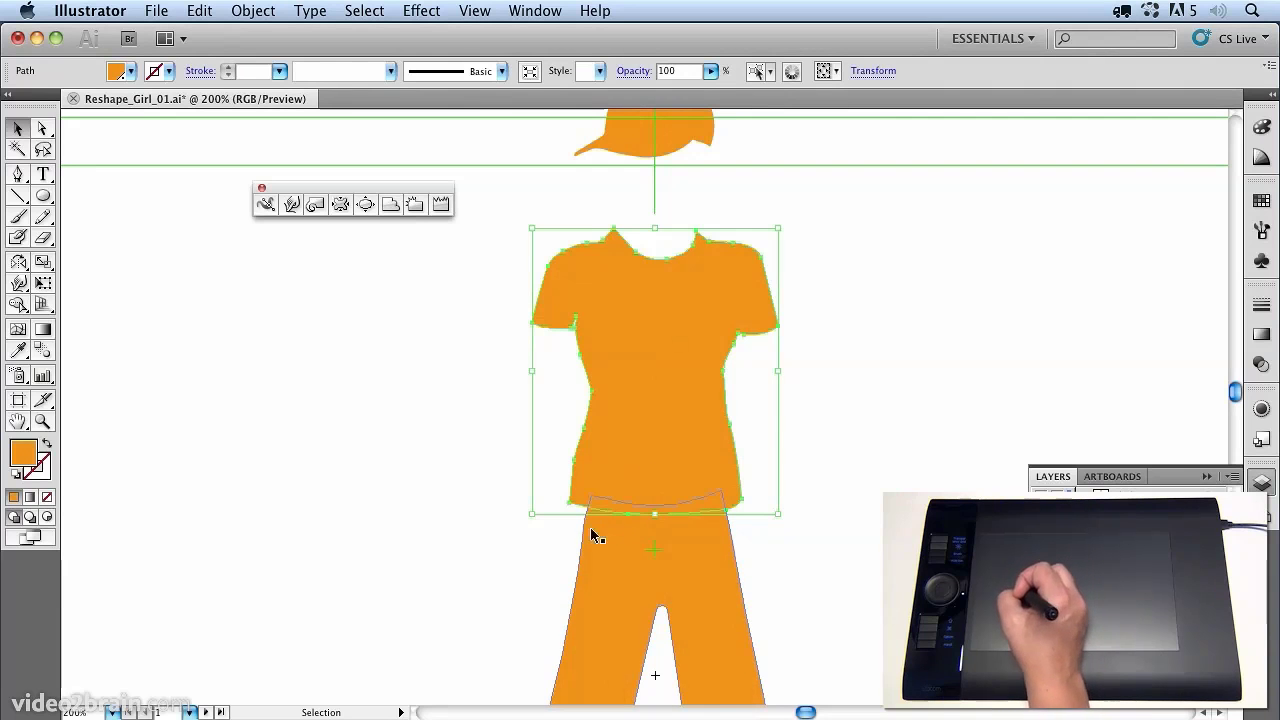
- Nudge the shirt slightly to the left and isolate its path for editing
{"action": "key", "text": "Left"}
{"action": "key", "text": "Left"}
{"action": "double_click", "coordinate": [655, 358]}
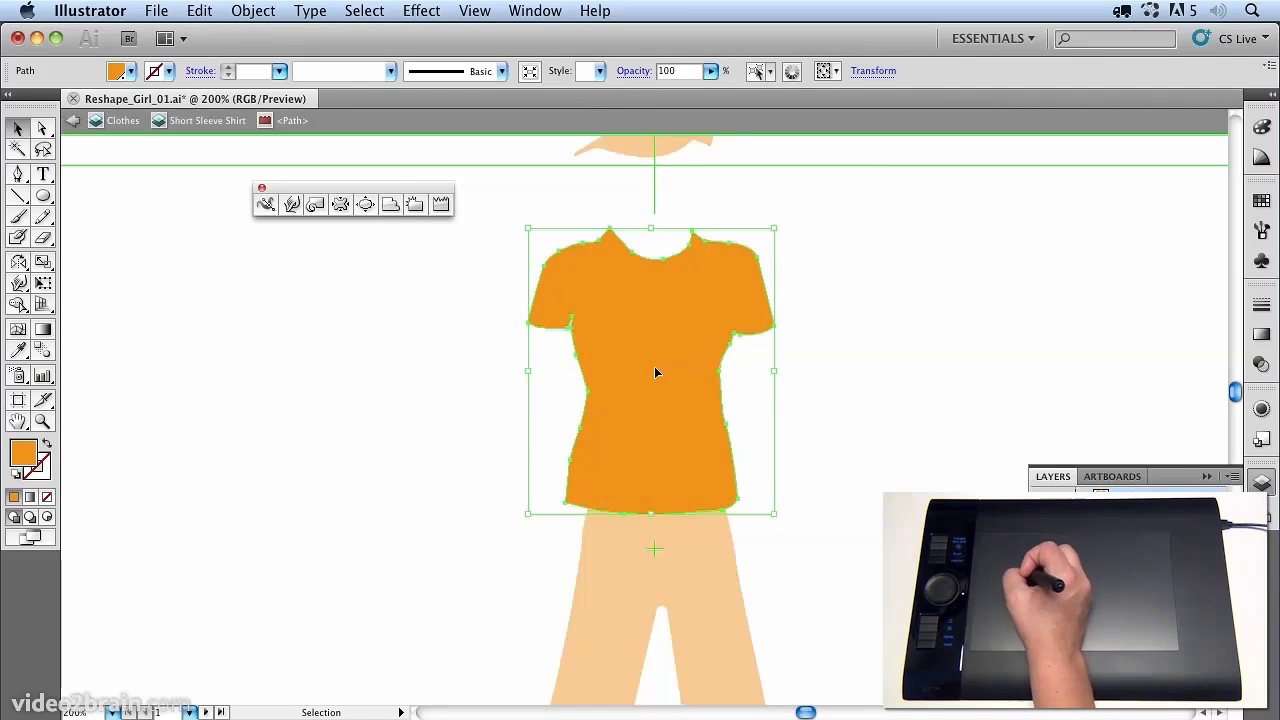
- Roughen the shirt's bottom hem and the edge of its right sleeve with the Wrinkle tool
{"action": "left_click", "coordinate": [432, 207]}
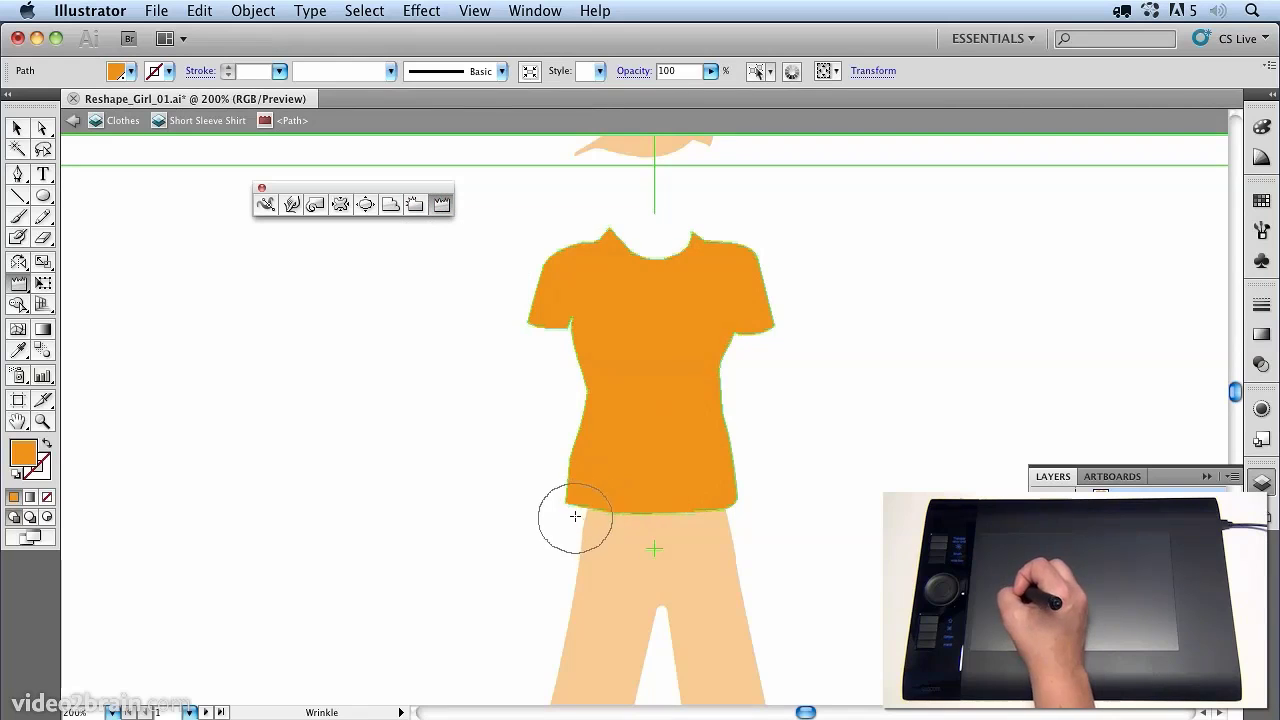
{"action": "mouse_move", "coordinate": [622, 509]}
{"action": "left_mouse_down"}
{"action": "mouse_move", "coordinate": [653, 501]}
{"action": "mouse_move", "coordinate": [693, 525]}
{"action": "mouse_move", "coordinate": [731, 503]}
{"action": "left_mouse_up"}
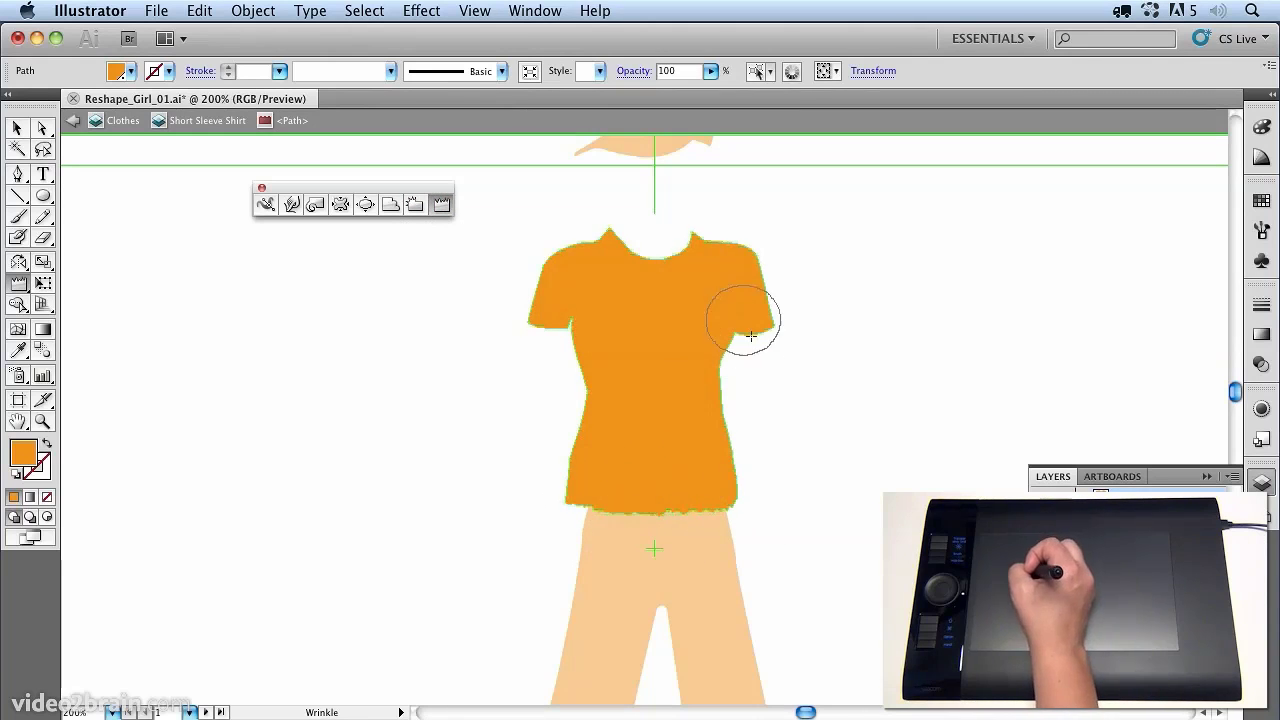
{"action": "mouse_move", "coordinate": [755, 350]}
{"action": "left_mouse_down"}
{"action": "mouse_move", "coordinate": [763, 318]}
{"action": "mouse_move", "coordinate": [769, 349]}
{"action": "mouse_move", "coordinate": [755, 317]}
{"action": "mouse_move", "coordinate": [761, 350]}
{"action": "left_mouse_up"}
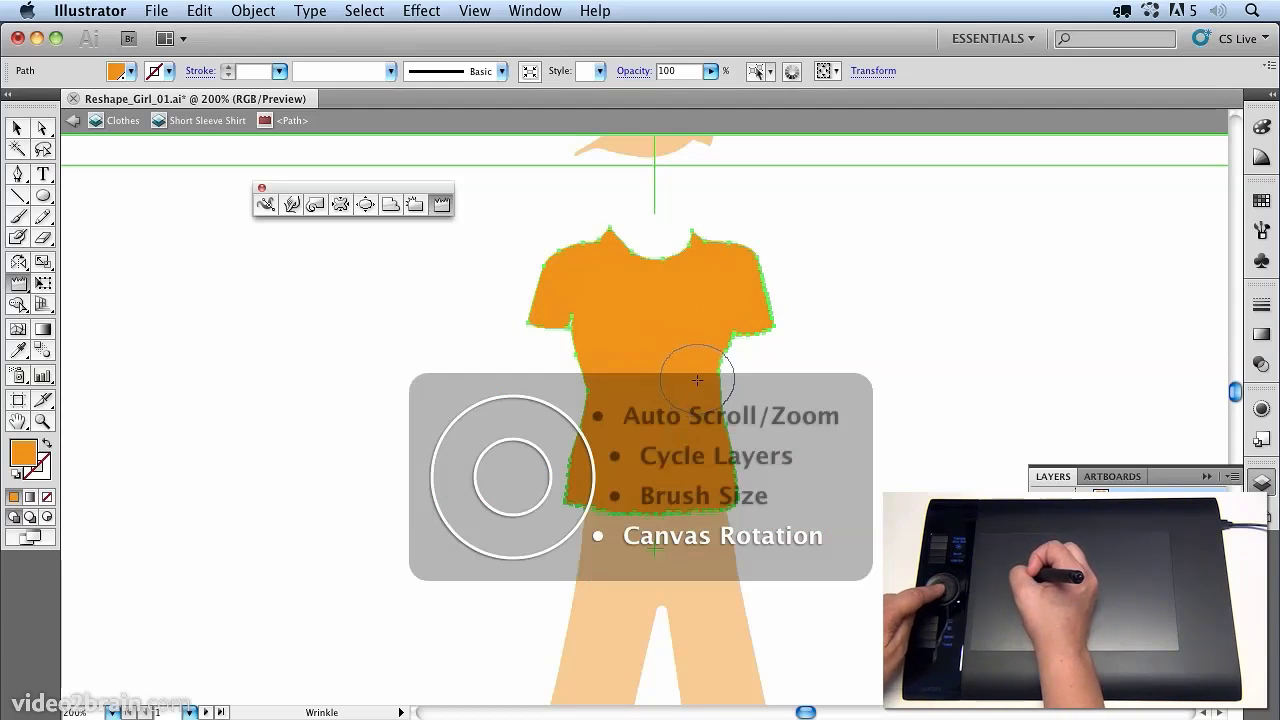
- Zoom in to 600% and wrinkle the left end of the shirt's bottom hem further
{"action": "key", "text": "super+="}
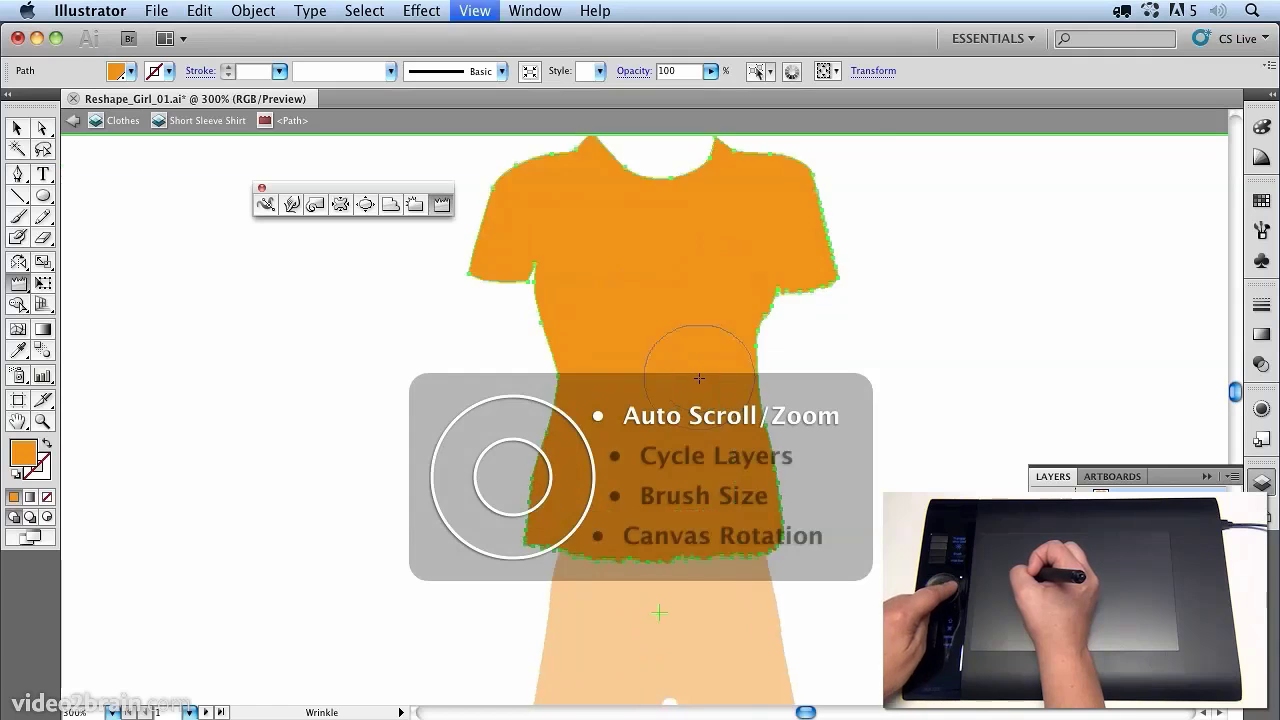
{"action": "key", "text": "super+equal"}
{"action": "key", "text": "super+equal"}
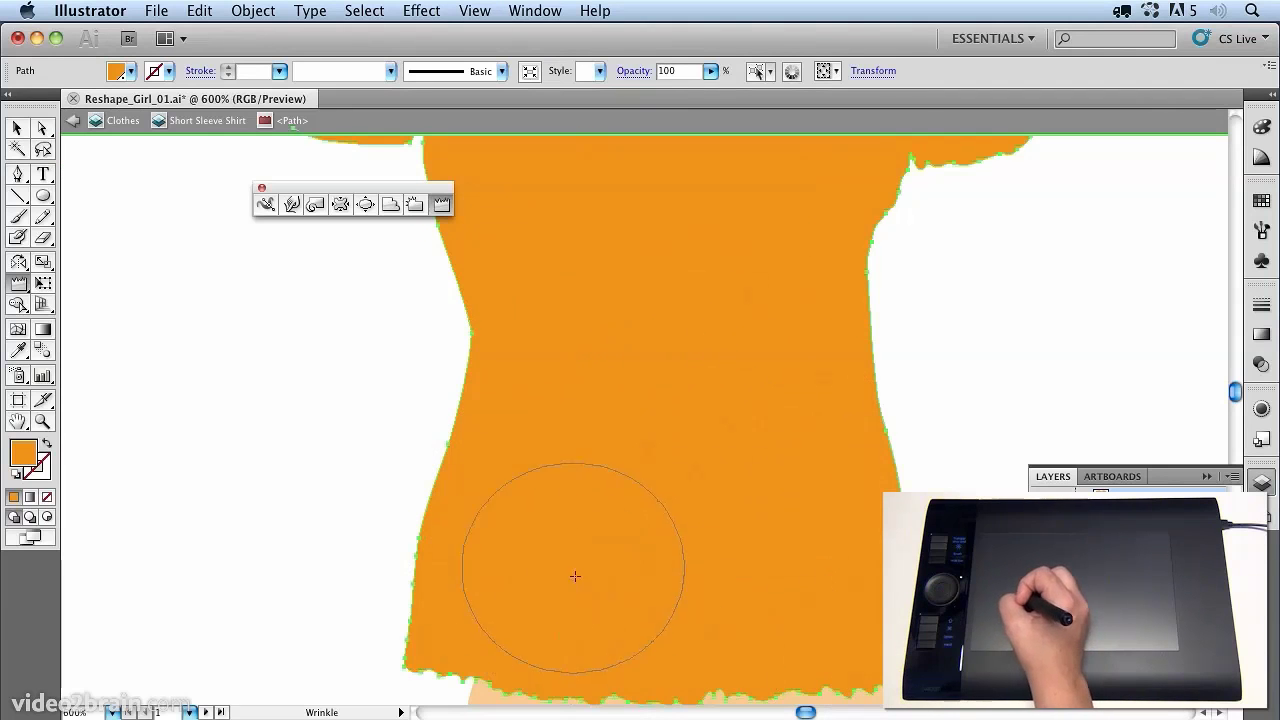
{"action": "left_click_drag", "start_coordinate": [620, 571], "coordinate": [635, 411]}
{"action": "mouse_move", "coordinate": [471, 511]}
{"action": "left_mouse_down"}
{"action": "mouse_move", "coordinate": [523, 509]}
{"action": "mouse_move", "coordinate": [525, 524]}
{"action": "left_mouse_up"}
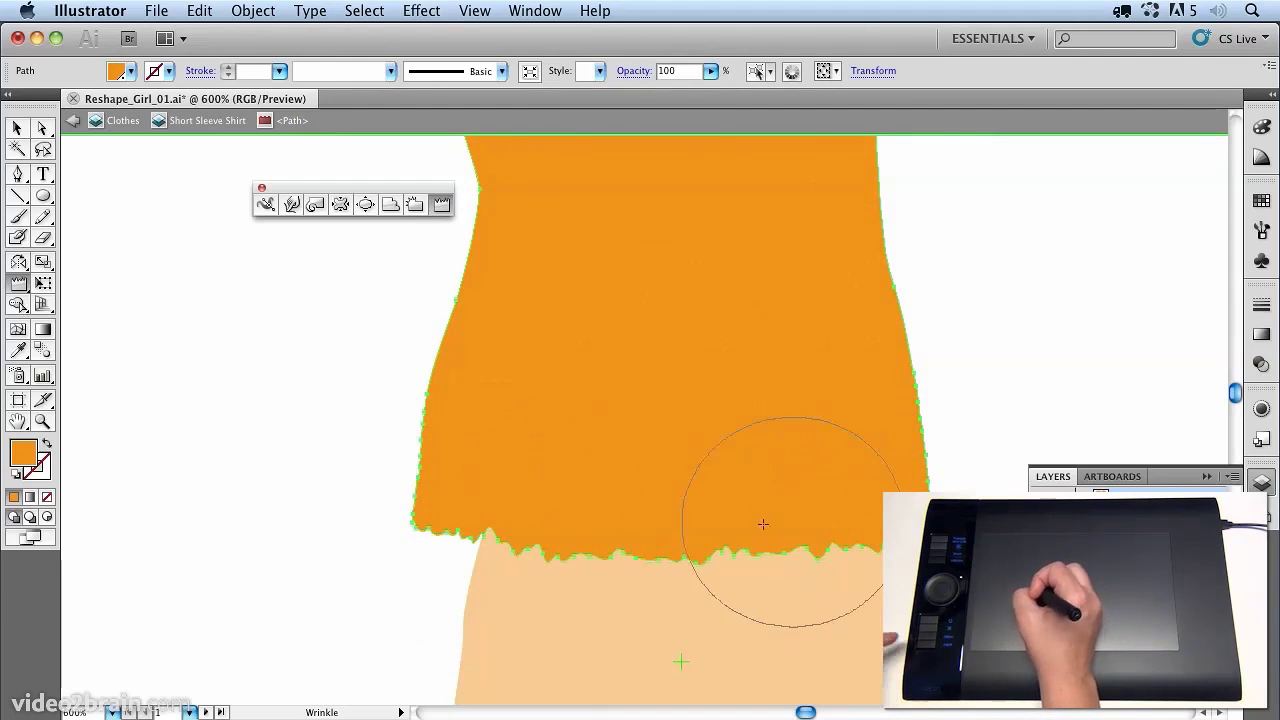
- Wrinkle the lower edge of the shirt's left sleeve to match the other sleeve
{"action": "key", "text": "space"}
{"action": "left_click_drag", "start_coordinate": [770, 529], "coordinate": [806, 224]}
{"action": "left_click_drag", "start_coordinate": [691, 537], "coordinate": [763, 194]}
{"action": "left_click_drag", "start_coordinate": [600, 414], "coordinate": [644, 134]}
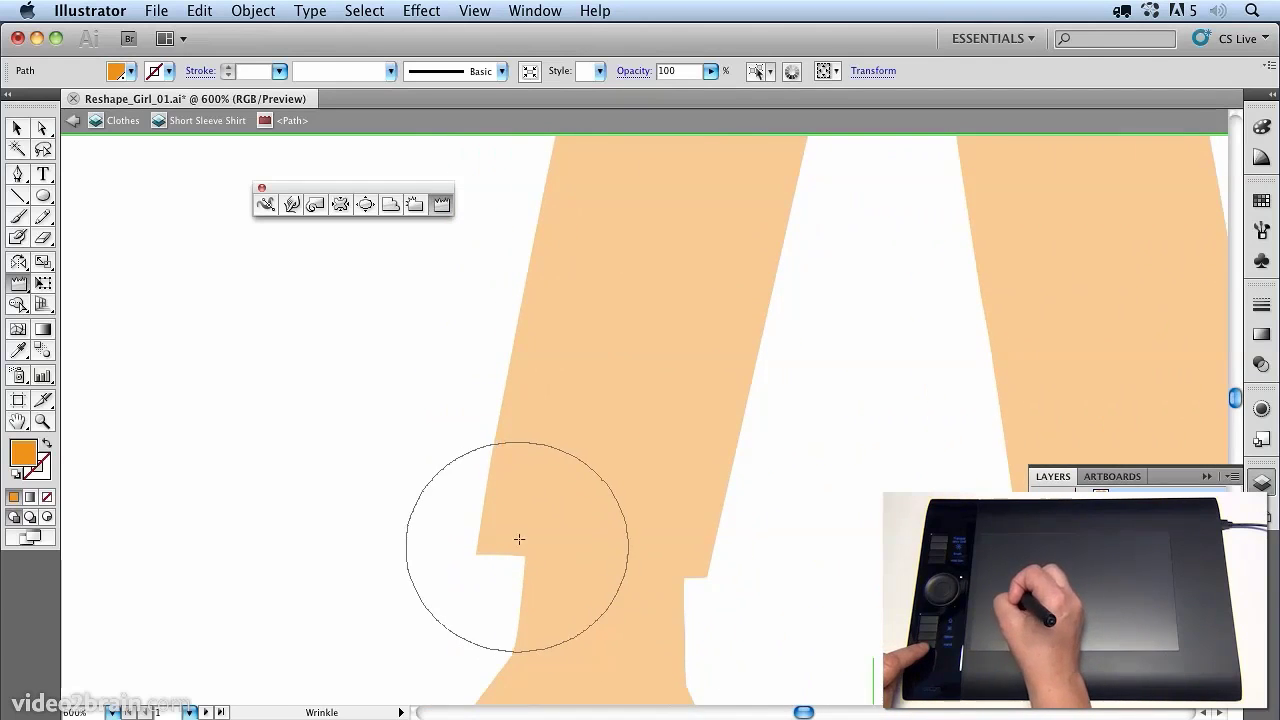
{"action": "key", "text": "space"}
{"action": "left_click_drag", "start_coordinate": [757, 337], "coordinate": [516, 715]}
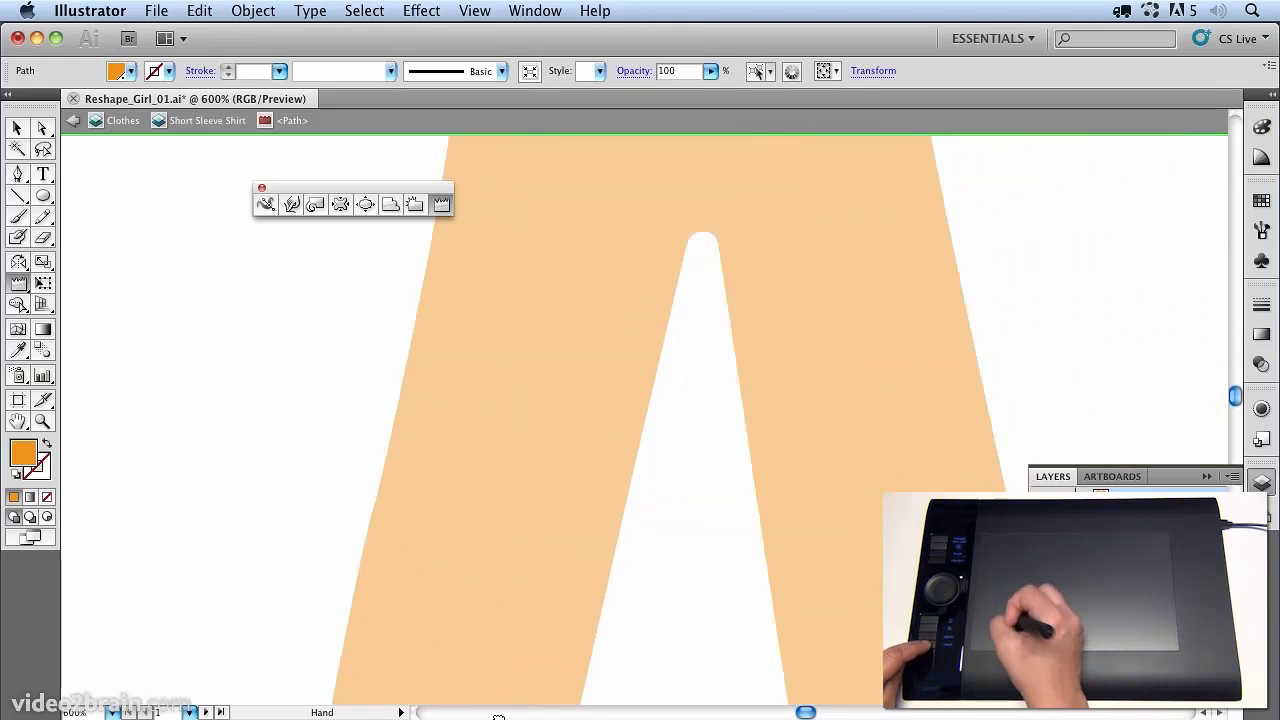
{"action": "left_click_drag", "start_coordinate": [706, 447], "coordinate": [743, 716]}
{"action": "left_click_drag", "start_coordinate": [737, 377], "coordinate": [666, 697]}
{"action": "left_click_drag", "start_coordinate": [708, 426], "coordinate": [836, 645]}
{"action": "left_click_drag", "start_coordinate": [786, 491], "coordinate": [843, 563]}
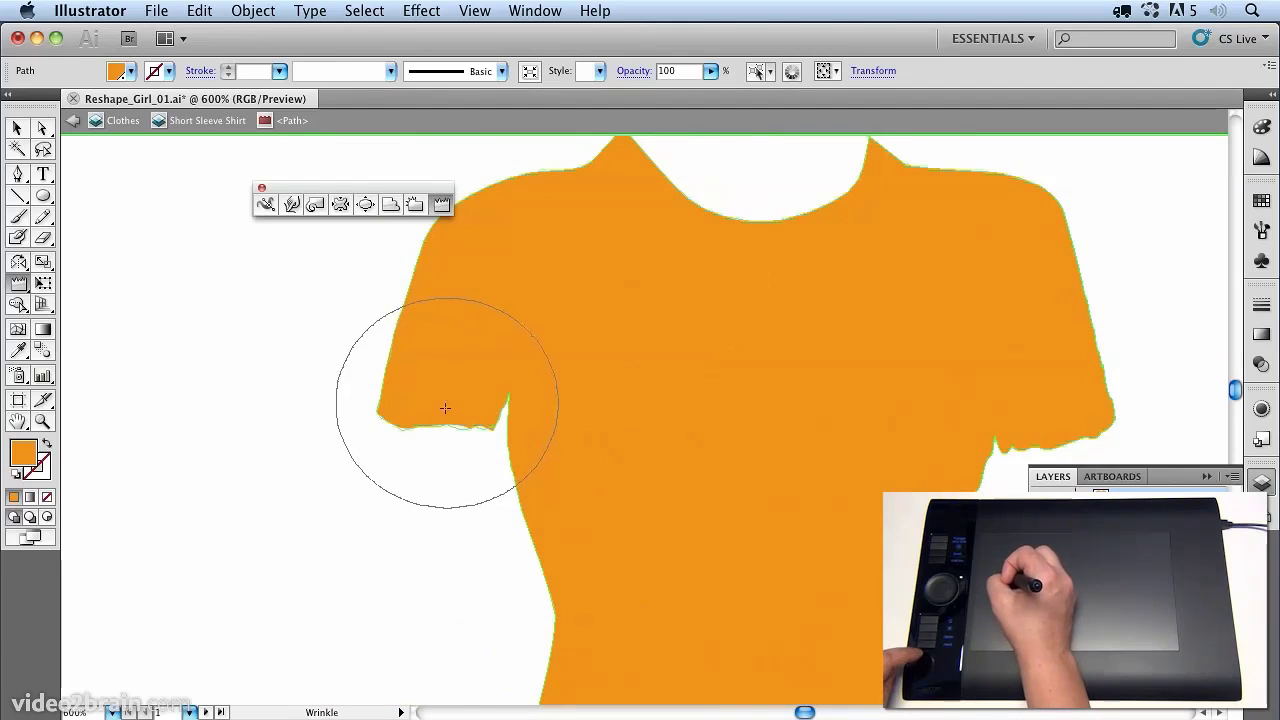
- Scallop the shirt's neckline with the Scallop tool and undo the last change to it
{"action": "left_click", "coordinate": [391, 205]}
{"action": "mouse_move", "coordinate": [700, 200]}
{"action": "left_mouse_down"}
{"action": "mouse_move", "coordinate": [827, 208]}
{"action": "mouse_move", "coordinate": [817, 192]}
{"action": "mouse_move", "coordinate": [849, 163]}
{"action": "mouse_move", "coordinate": [663, 210]}
{"action": "mouse_move", "coordinate": [782, 208]}
{"action": "left_mouse_up"}
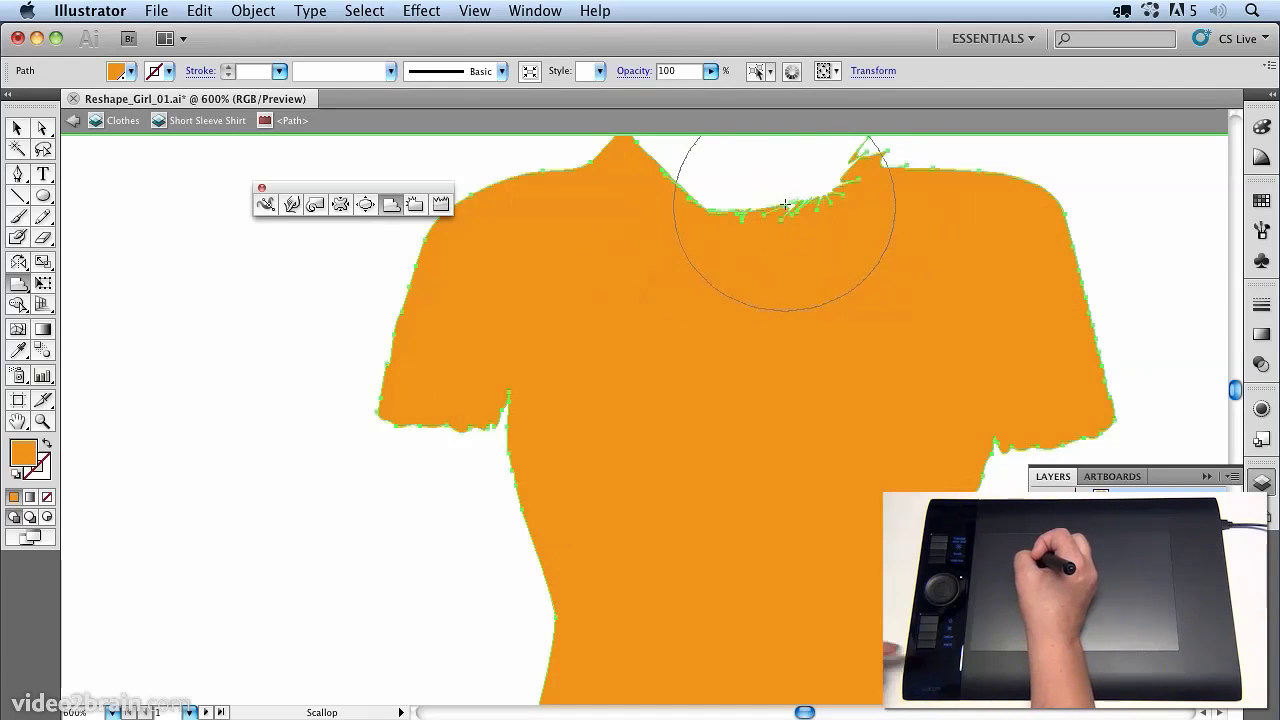
{"action": "key", "text": "super+z"}
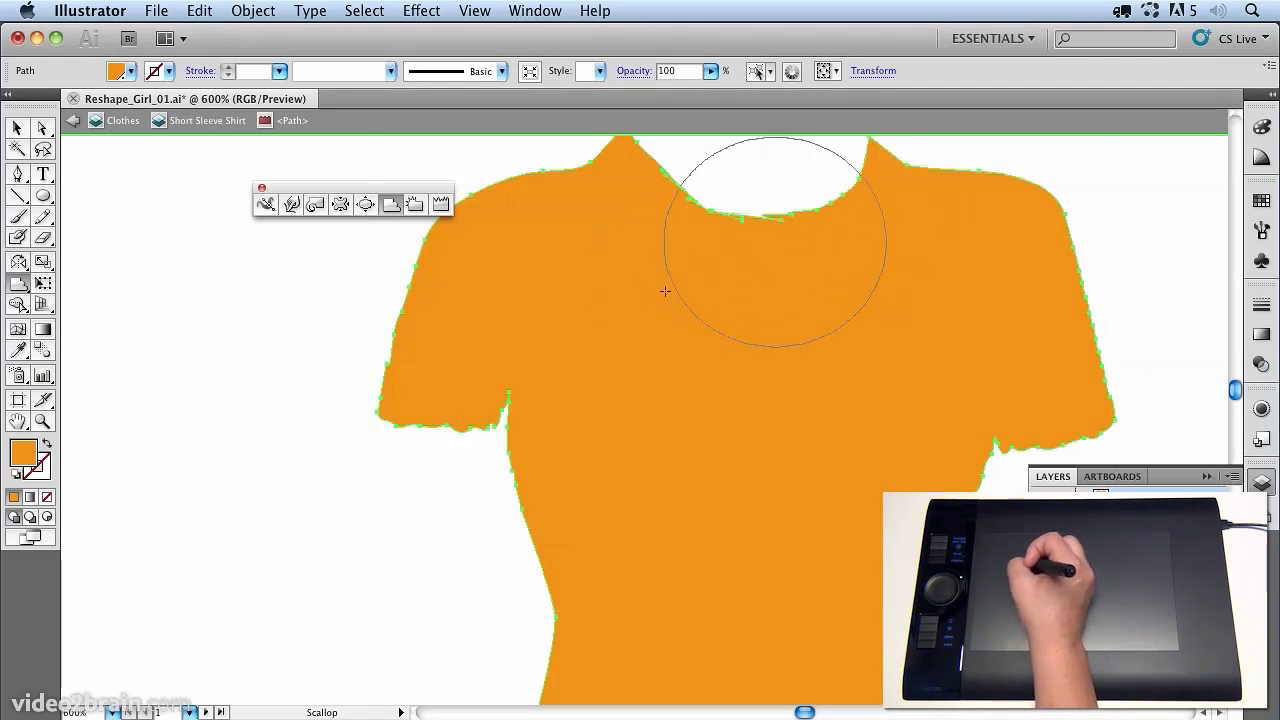